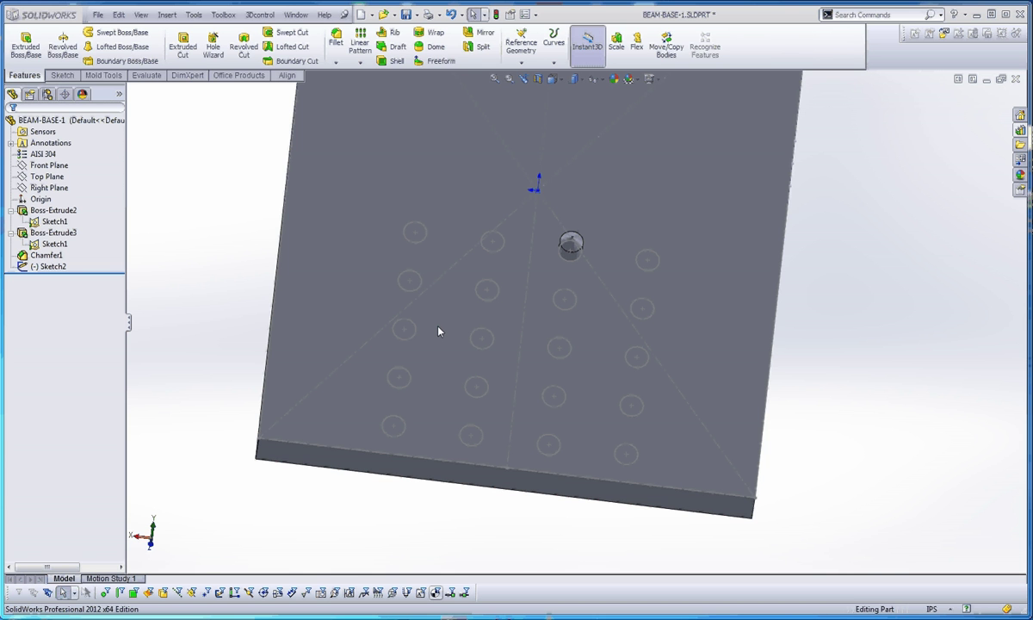
Open Sketch1, the base plate's hole-pattern sketch shared by both extrusions, for editing
{"action": "right_click", "coordinate": [55, 221]}
{"action": "left_click", "coordinate": [58, 183]}
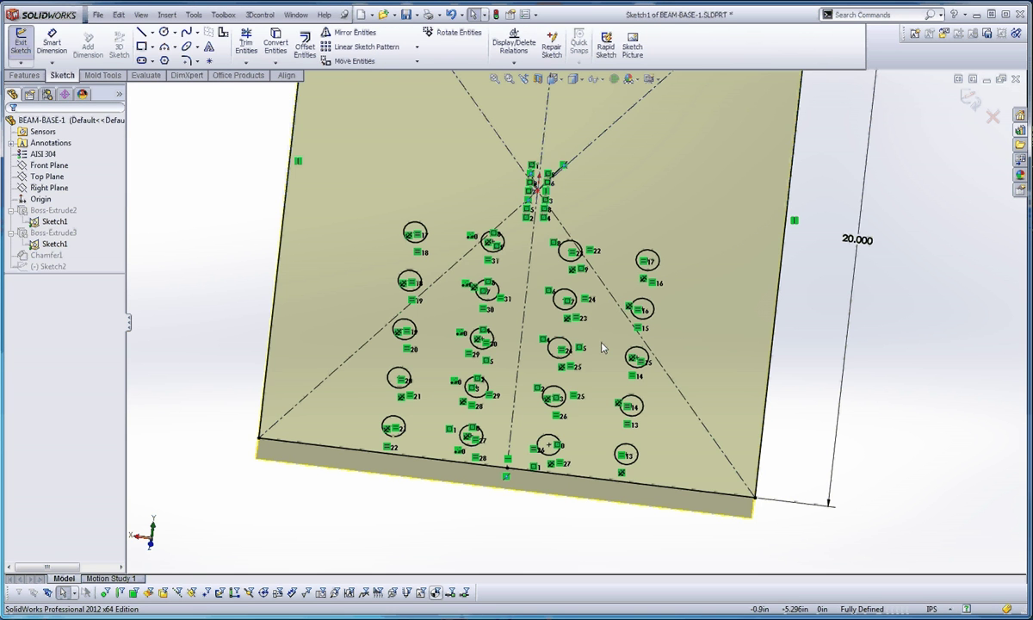
{"action": "left_click", "coordinate": [47, 234]}
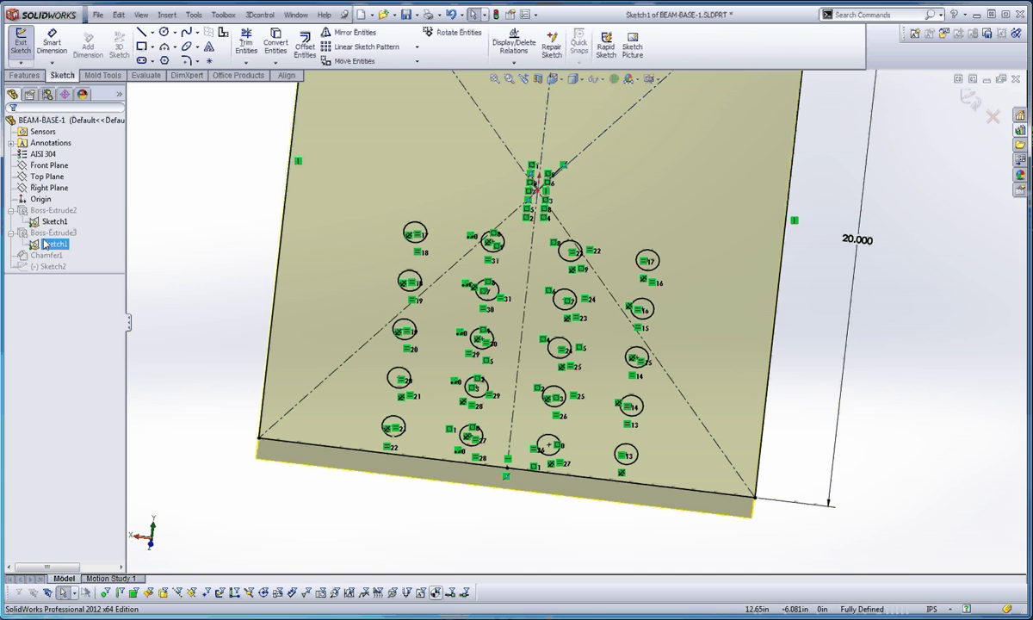
{"action": "left_click", "coordinate": [58, 211]}
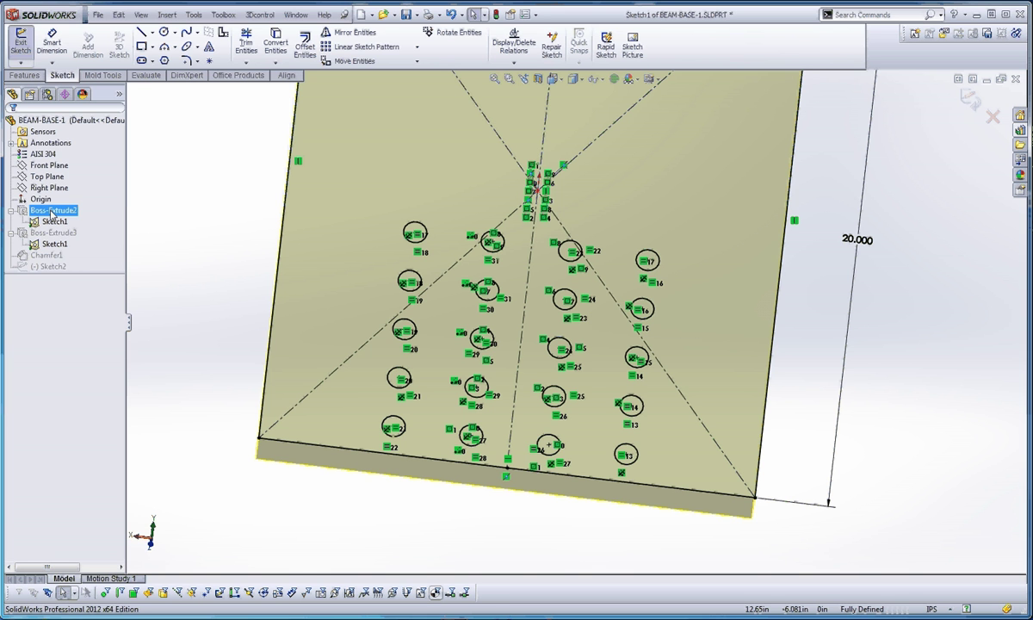
{"action": "key", "text": "Escape"}
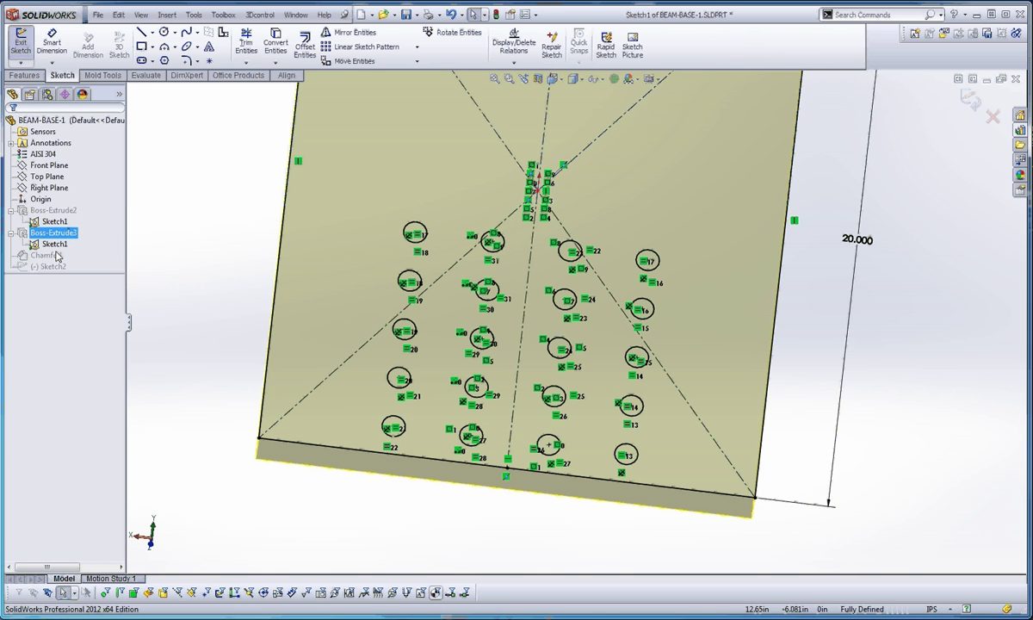
{"action": "left_click", "coordinate": [49, 256]}
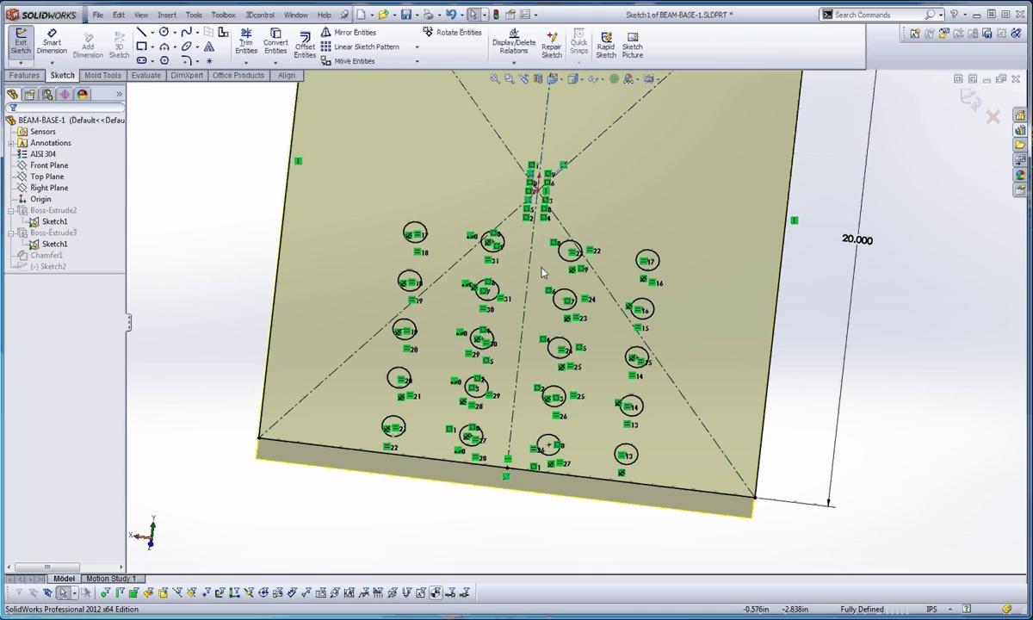
Delete the Fix relations from the holes in the two columns on the left side of the vertical centreline
{"action": "left_click", "coordinate": [491, 245]}
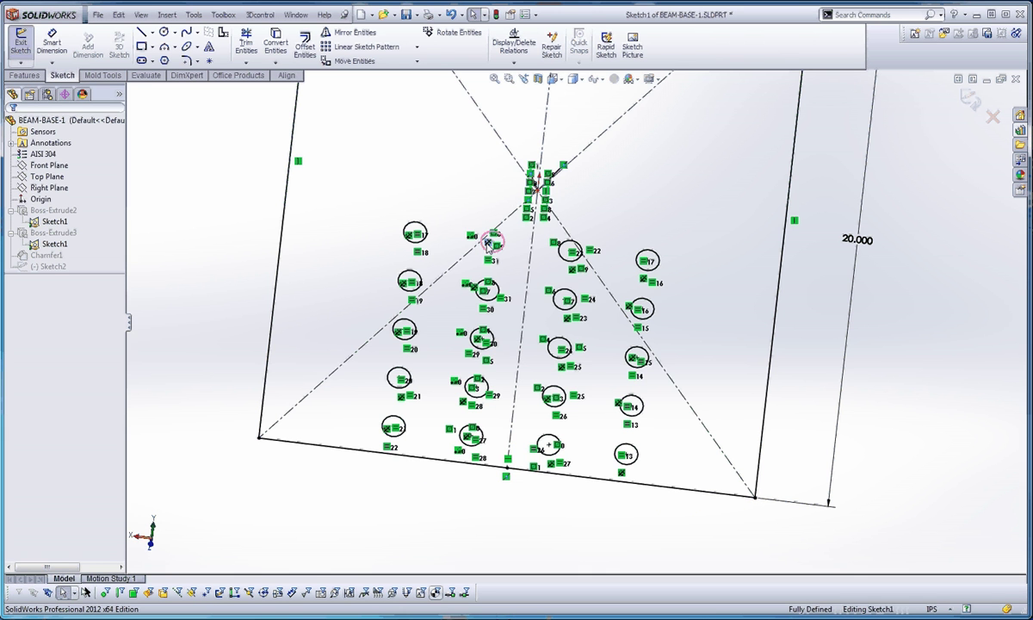
{"action": "left_click", "coordinate": [409, 237]}
{"action": "key", "text": "Delete"}
{"action": "left_click", "coordinate": [403, 284]}
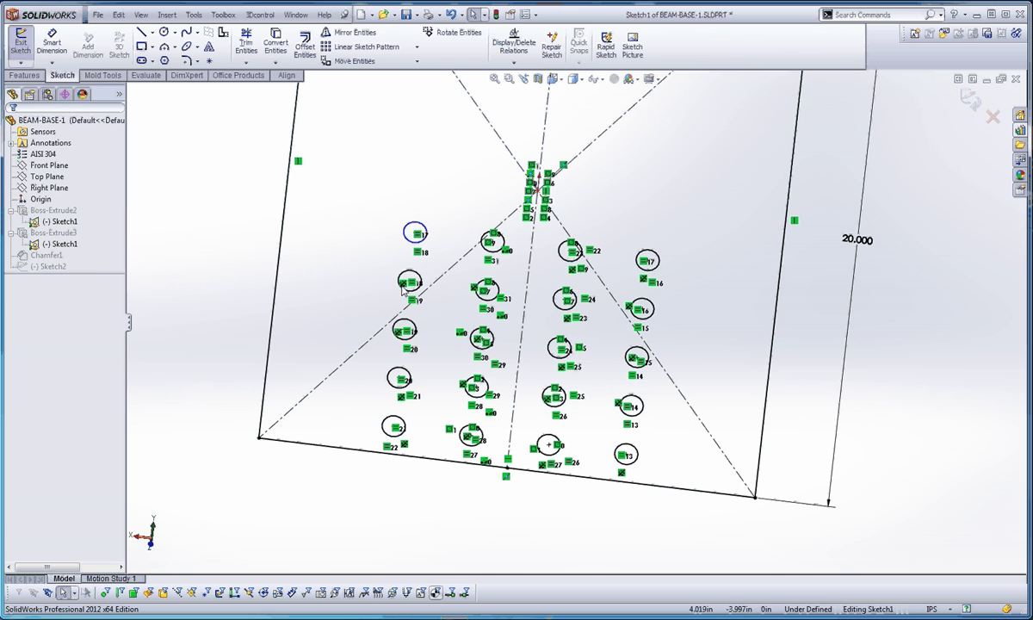
{"action": "key", "text": "Delete"}
{"action": "left_click", "coordinate": [474, 289]}
{"action": "left_click", "coordinate": [399, 334], "text": "ctrl"}
{"action": "left_click", "coordinate": [390, 379], "text": "ctrl"}
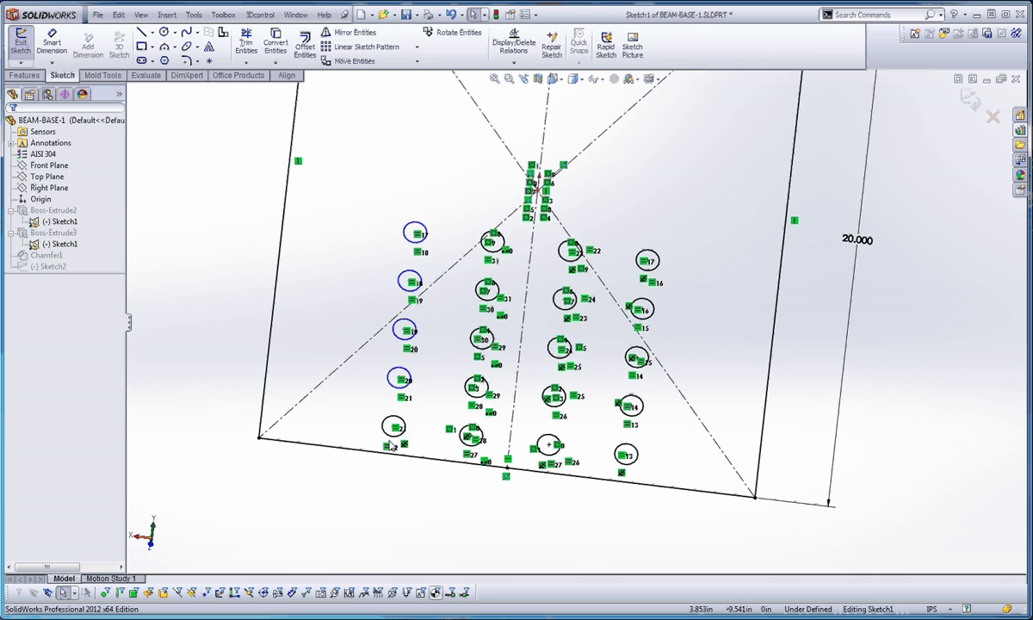
{"action": "left_click", "coordinate": [385, 421], "text": "ctrl"}
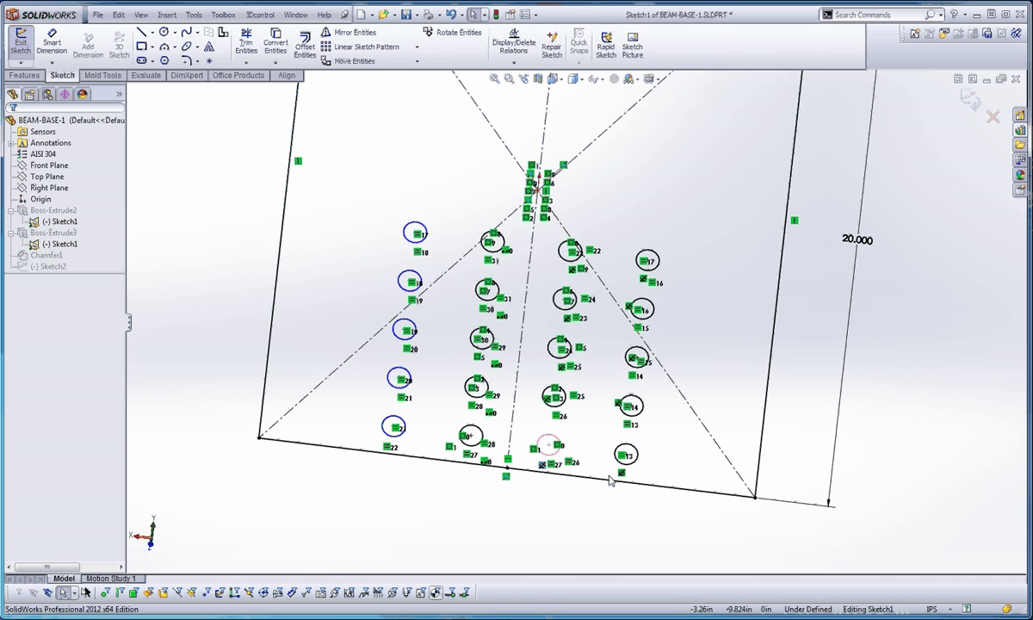
Delete the remaining Fix relations from the holes in the two columns on the right side of the centreline
{"action": "left_click", "coordinate": [617, 462], "text": "ctrl"}
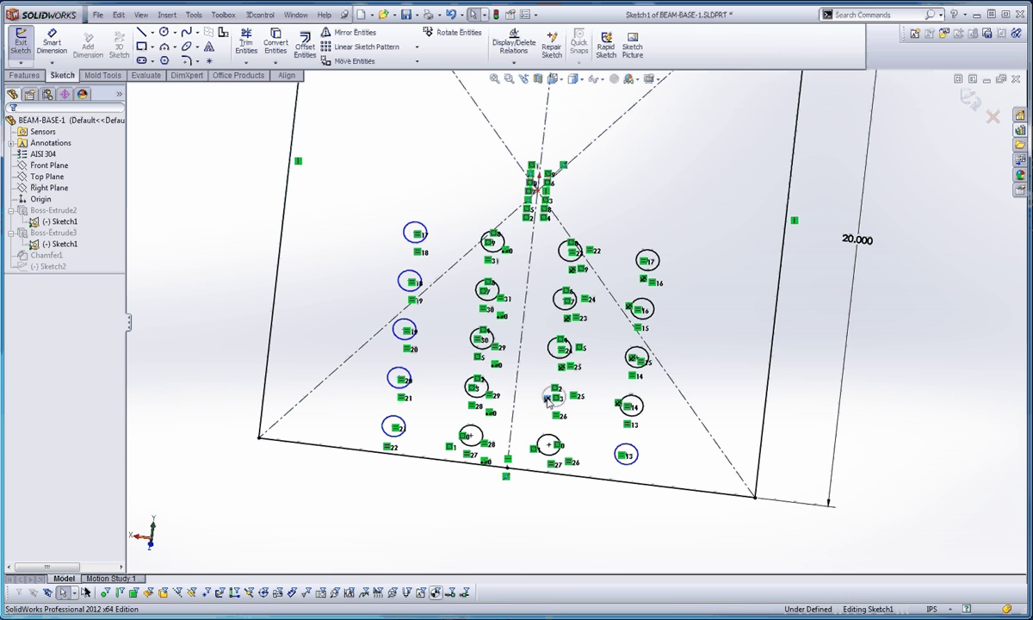
{"action": "left_click", "coordinate": [621, 404], "text": "ctrl"}
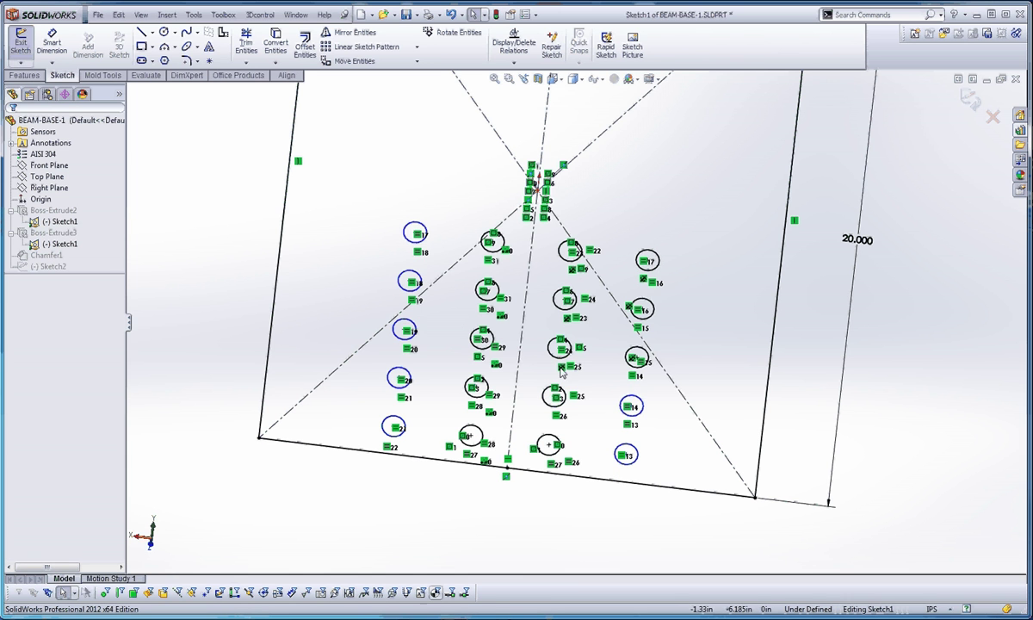
{"action": "left_click", "coordinate": [626, 354], "text": "ctrl"}
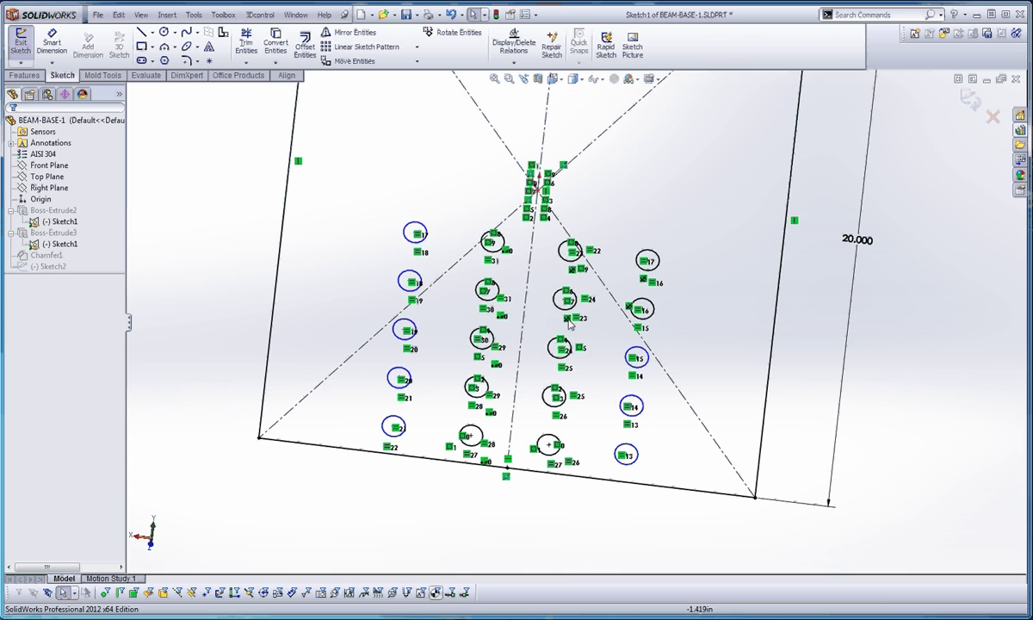
{"action": "left_click", "coordinate": [642, 307], "text": "ctrl"}
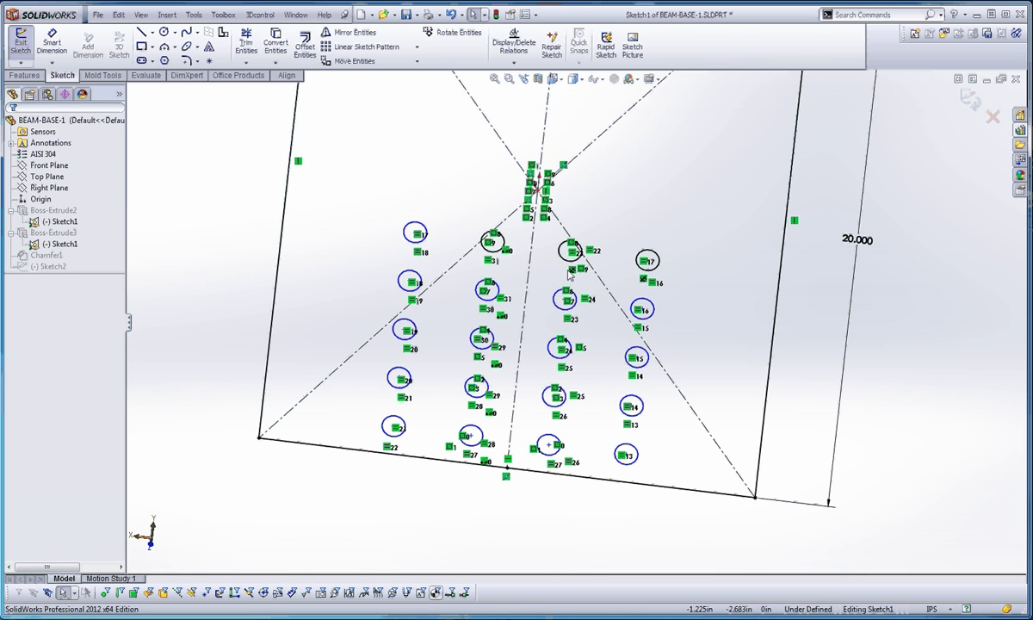
{"action": "left_click", "coordinate": [570, 261], "text": "ctrl"}
{"action": "left_click", "coordinate": [644, 280], "text": "ctrl"}
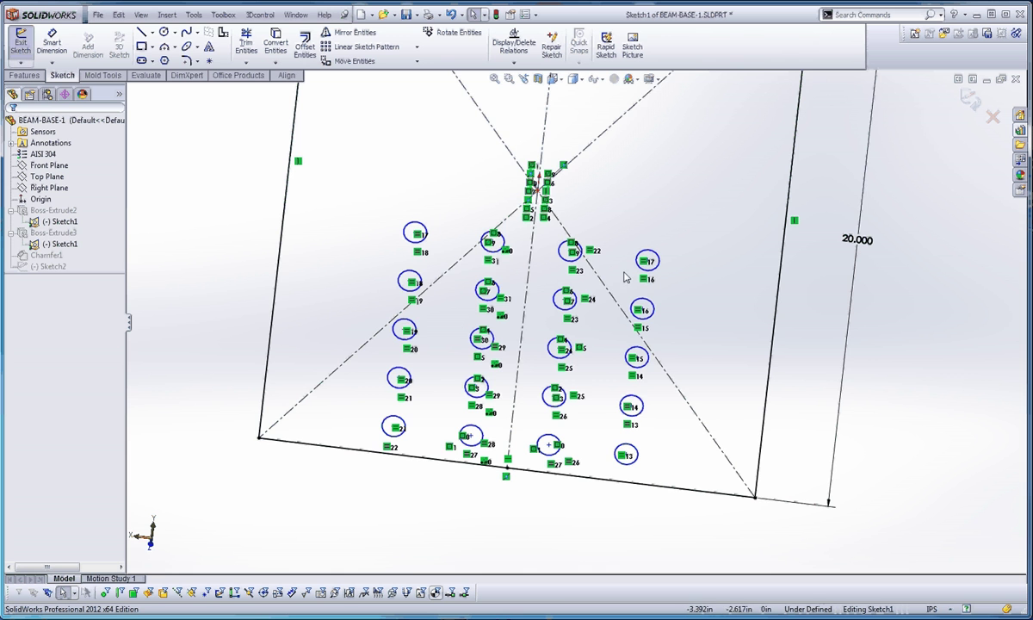
Try shifting the second hole of the inner right column slightly downward to test the pattern, and undo the move
{"action": "scroll", "coordinate": [581, 300], "scroll_direction": "down", "scroll_amount": 3}
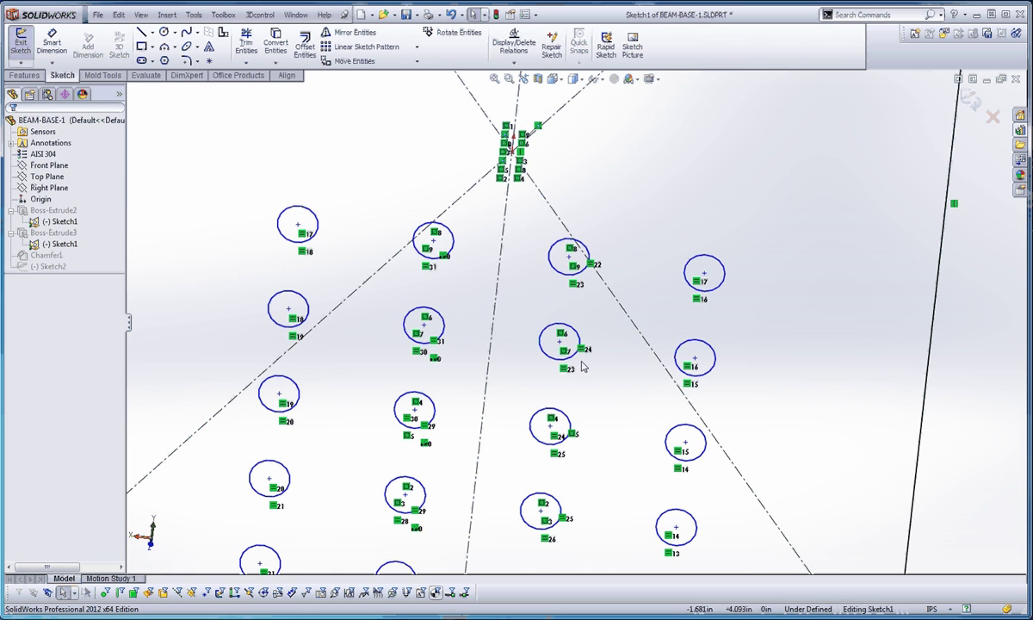
{"action": "scroll", "coordinate": [551, 379], "scroll_direction": "up", "scroll_amount": 2}
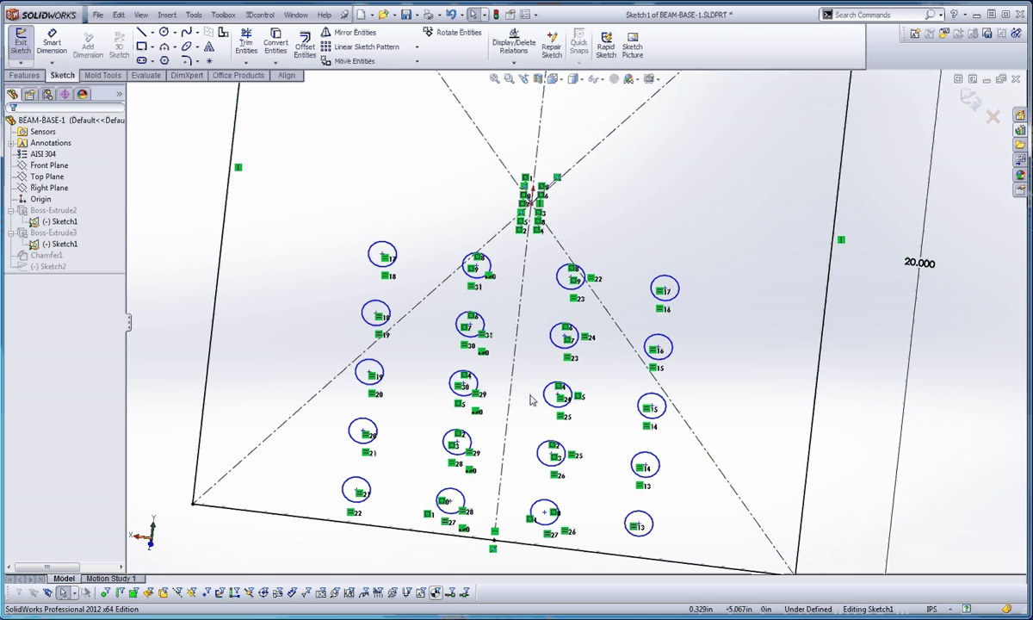
{"action": "mouse_move", "coordinate": [564, 336]}
{"action": "left_mouse_down"}
{"action": "mouse_move", "coordinate": [584, 361]}
{"action": "mouse_move", "coordinate": [582, 341]}
{"action": "mouse_move", "coordinate": [544, 343]}
{"action": "mouse_move", "coordinate": [585, 361]}
{"action": "mouse_move", "coordinate": [564, 348]}
{"action": "left_mouse_up"}
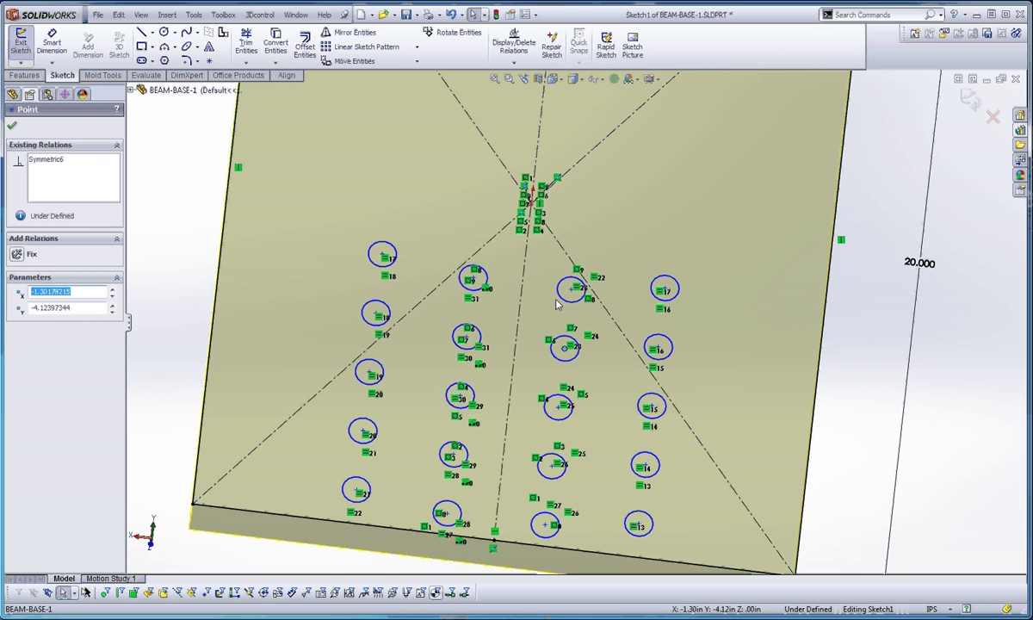
{"action": "key", "text": "ctrl+z"}
{"action": "key", "text": "ctrl+z"}
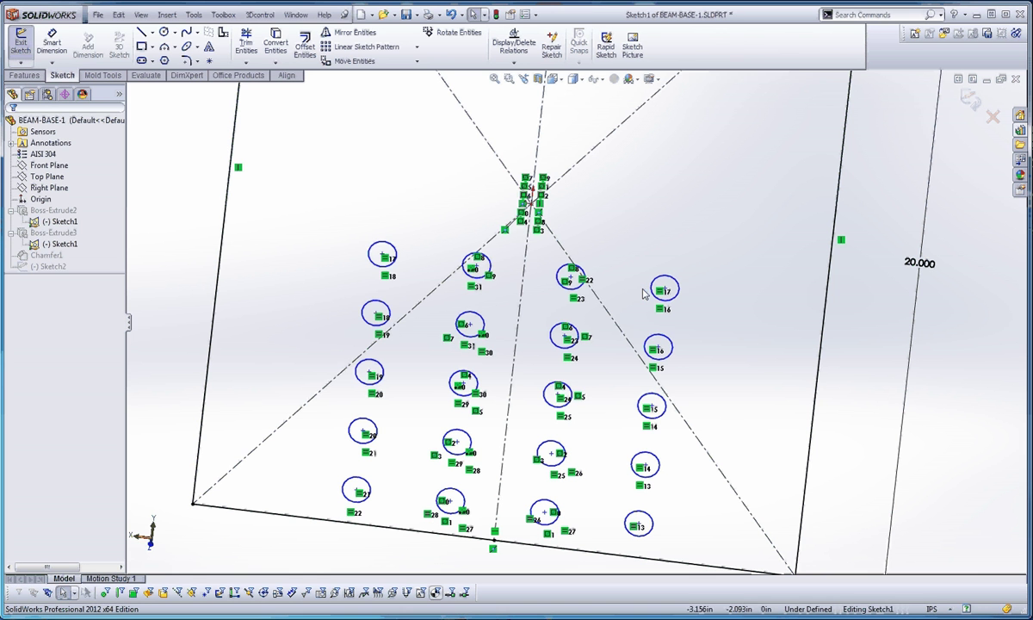
Dimension the horizontal distance from the vertical centreline to the top hole of the inner right column
{"action": "left_click", "coordinate": [121, 124]}
{"action": "left_click", "coordinate": [53, 43]}
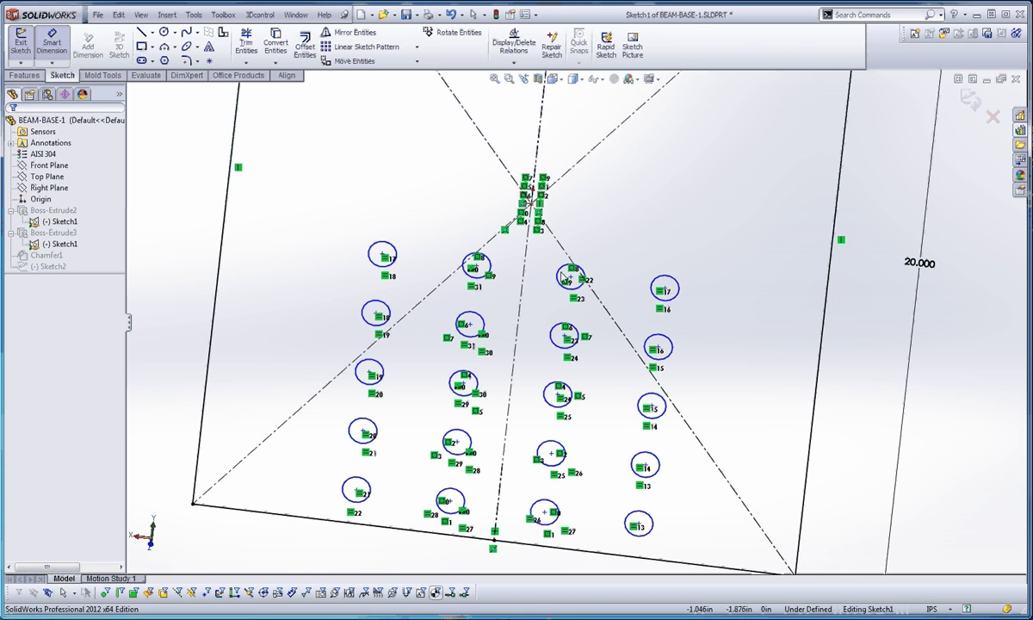
{"action": "left_click", "coordinate": [561, 280]}
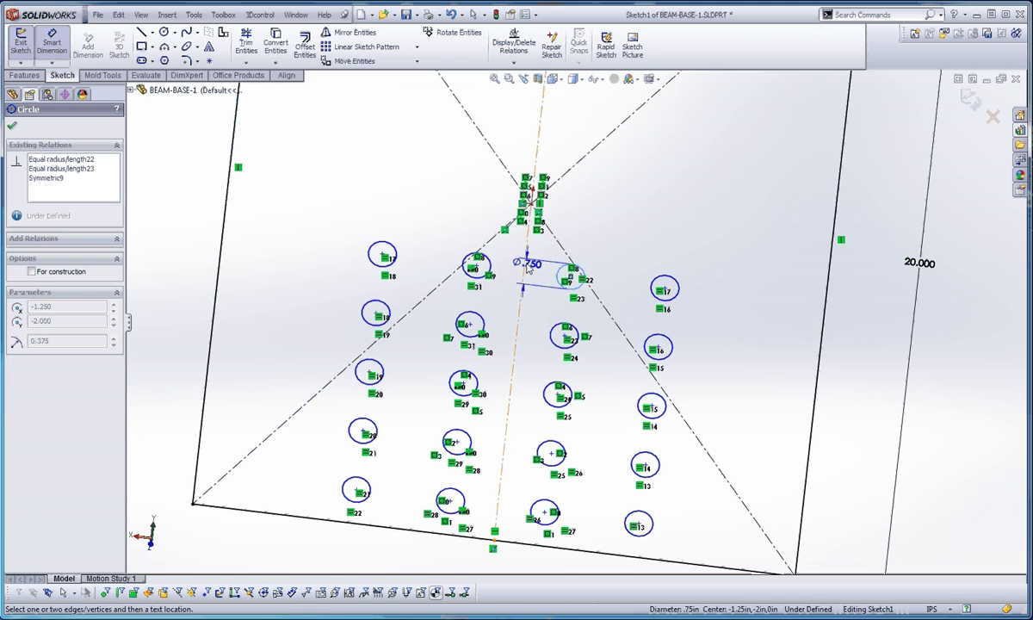
{"action": "left_click", "coordinate": [531, 263]}
{"action": "left_click", "coordinate": [529, 300]}
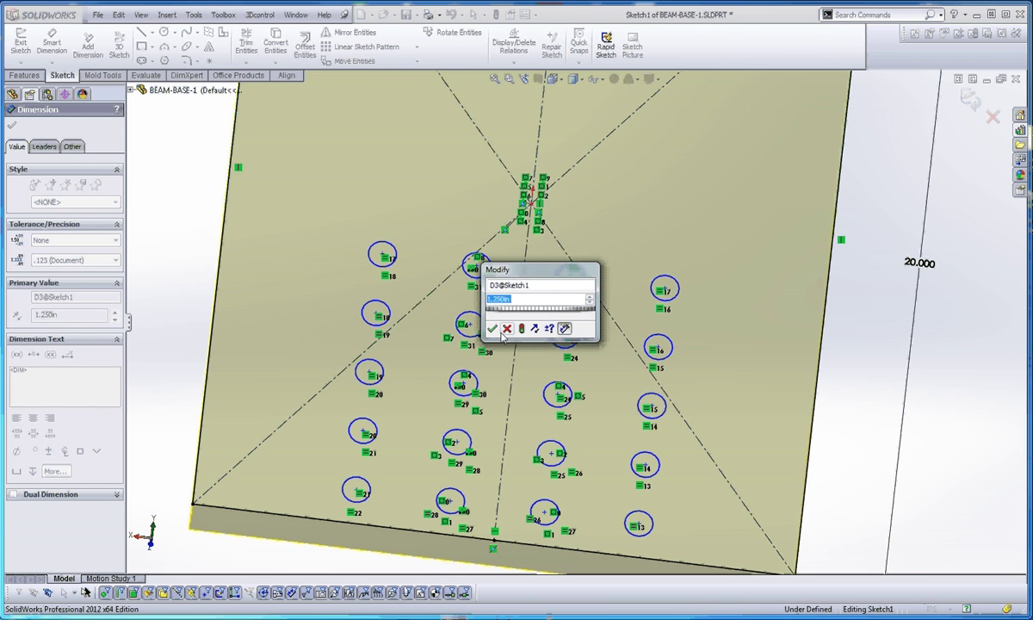
{"action": "key", "text": "Return"}
Dimension the vertical distance from the origin to the centre of the inner right column's top hole
{"action": "left_click", "coordinate": [531, 201]}
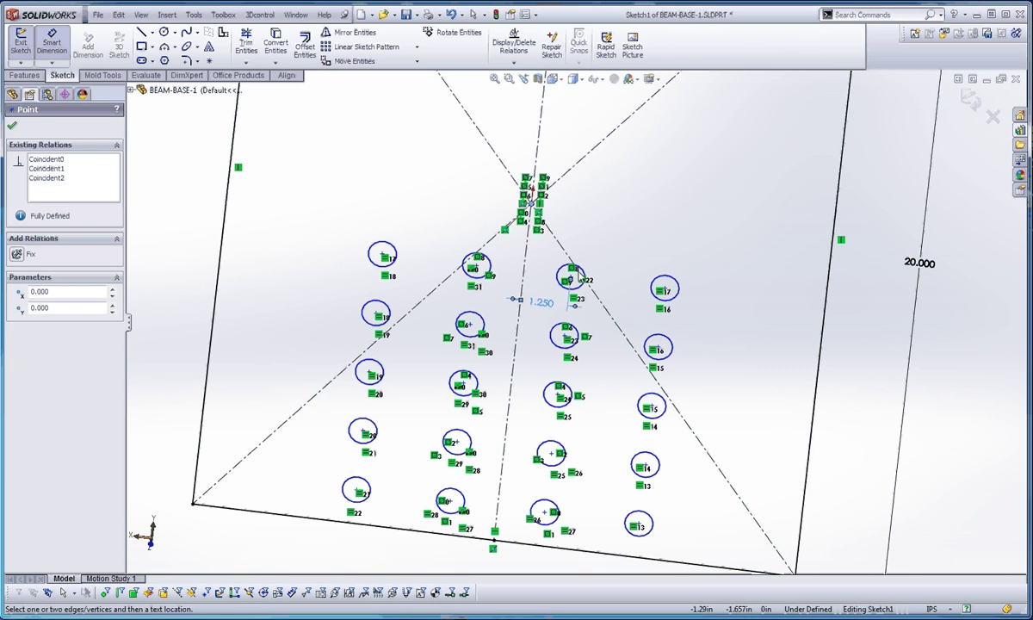
{"action": "left_click", "coordinate": [578, 267]}
{"action": "left_click", "coordinate": [593, 242]}
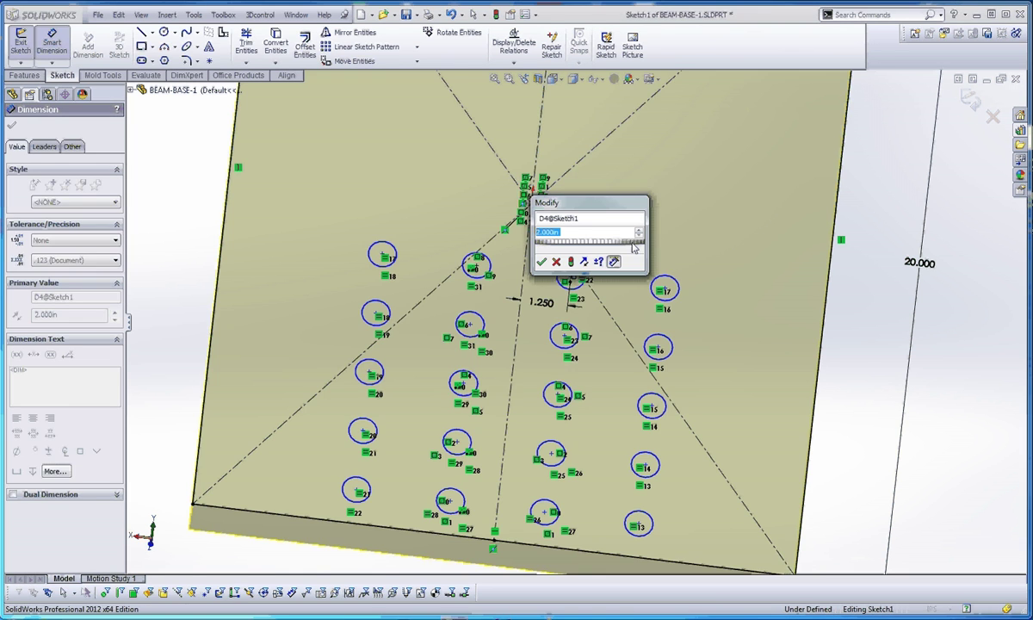
{"action": "key", "text": "Return"}
{"action": "key", "text": "Escape"}
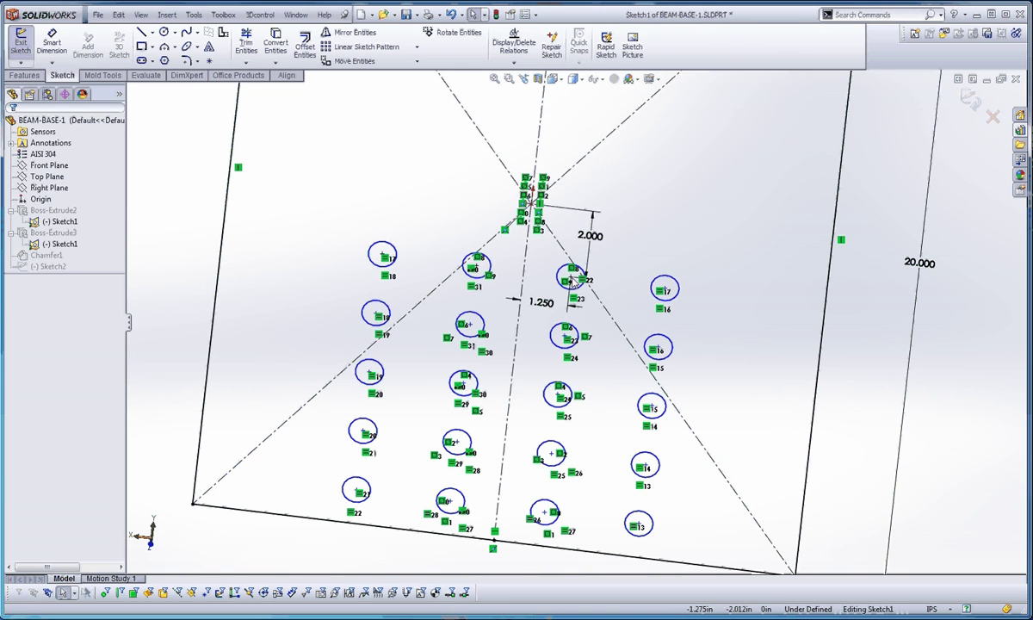
Dimension the diameter of the inner right column's top hole
{"action": "left_click", "coordinate": [572, 277]}
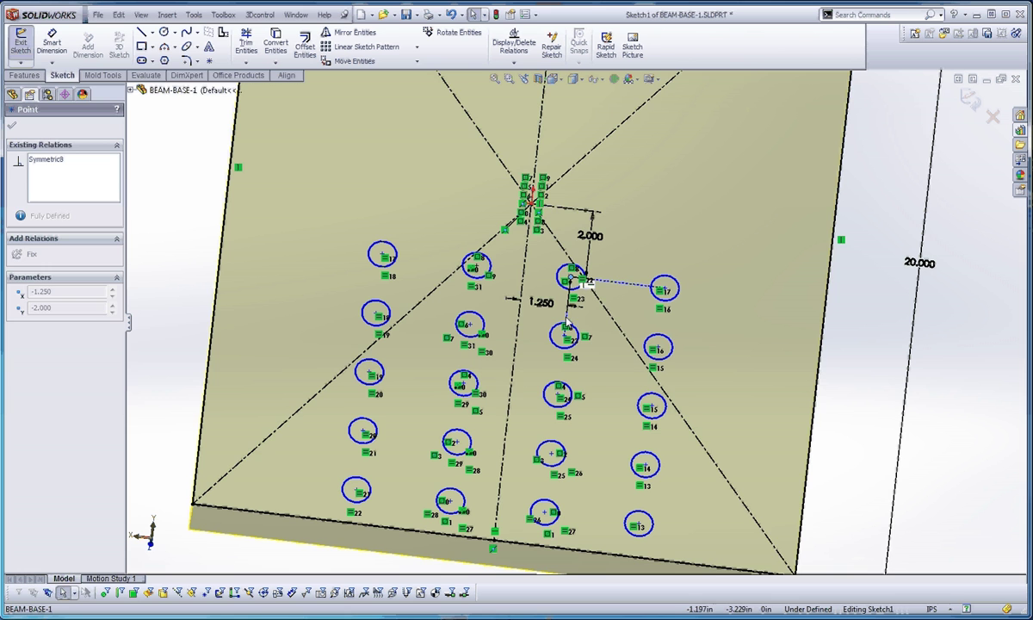
{"action": "left_click", "coordinate": [50, 48]}
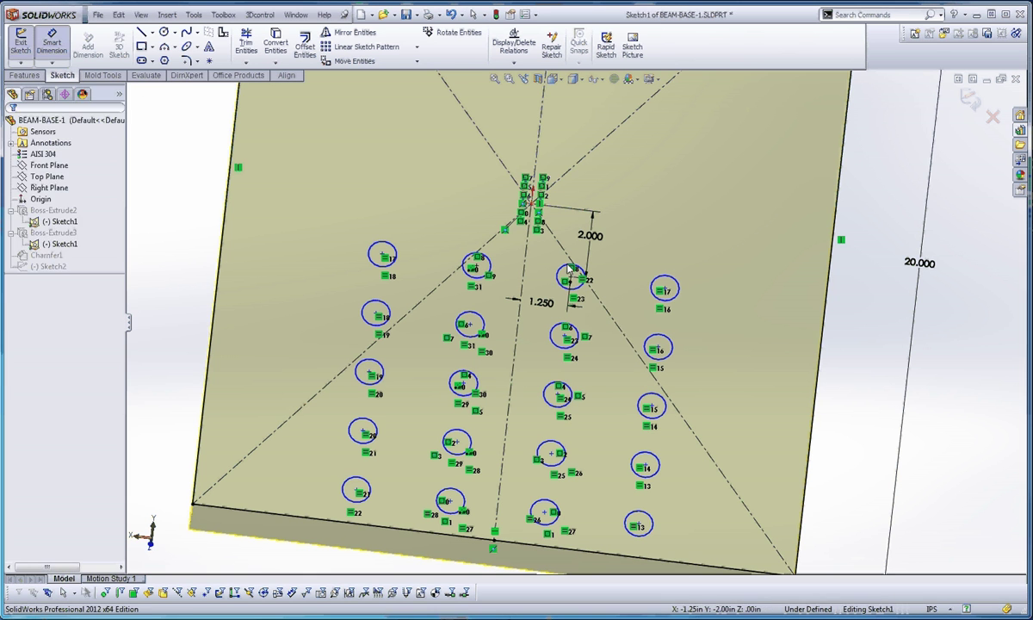
{"action": "left_click", "coordinate": [583, 270]}
{"action": "left_click", "coordinate": [750, 224]}
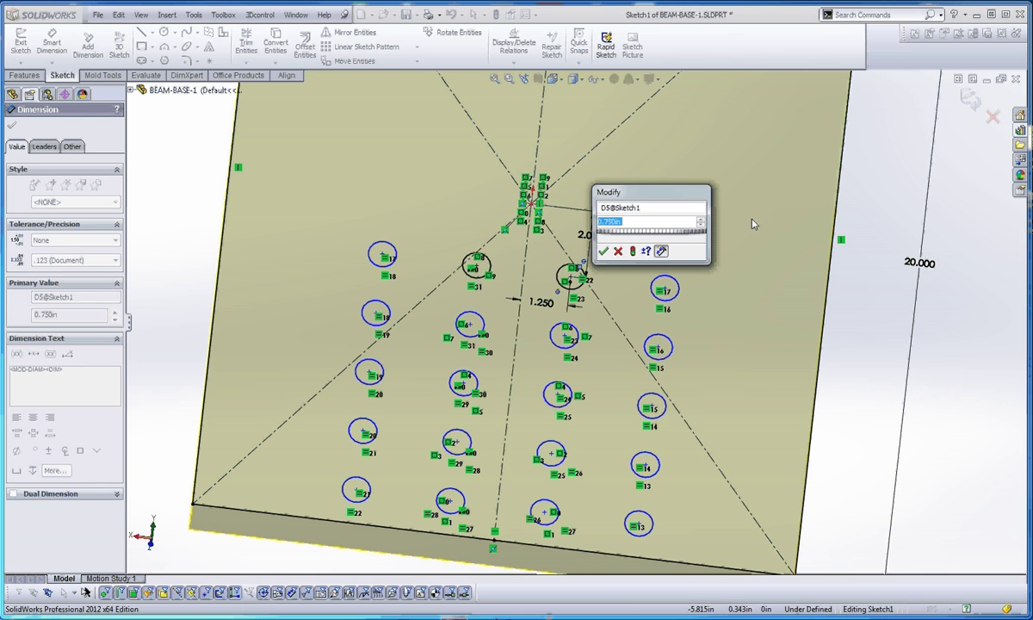
{"action": "key", "text": "Return"}
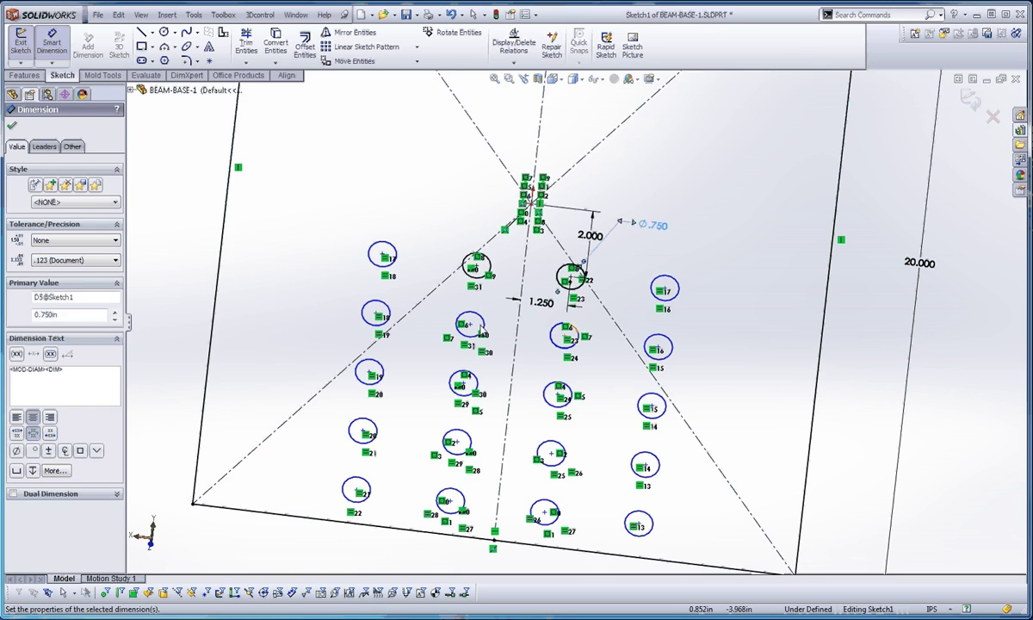
Try moving the second hole of the inner left column off its position, and undo the move
{"action": "mouse_move", "coordinate": [469, 324]}
{"action": "left_mouse_down"}
{"action": "mouse_move", "coordinate": [450, 359]}
{"action": "mouse_move", "coordinate": [472, 345]}
{"action": "mouse_move", "coordinate": [440, 360]}
{"action": "mouse_move", "coordinate": [462, 330]}
{"action": "left_mouse_up"}
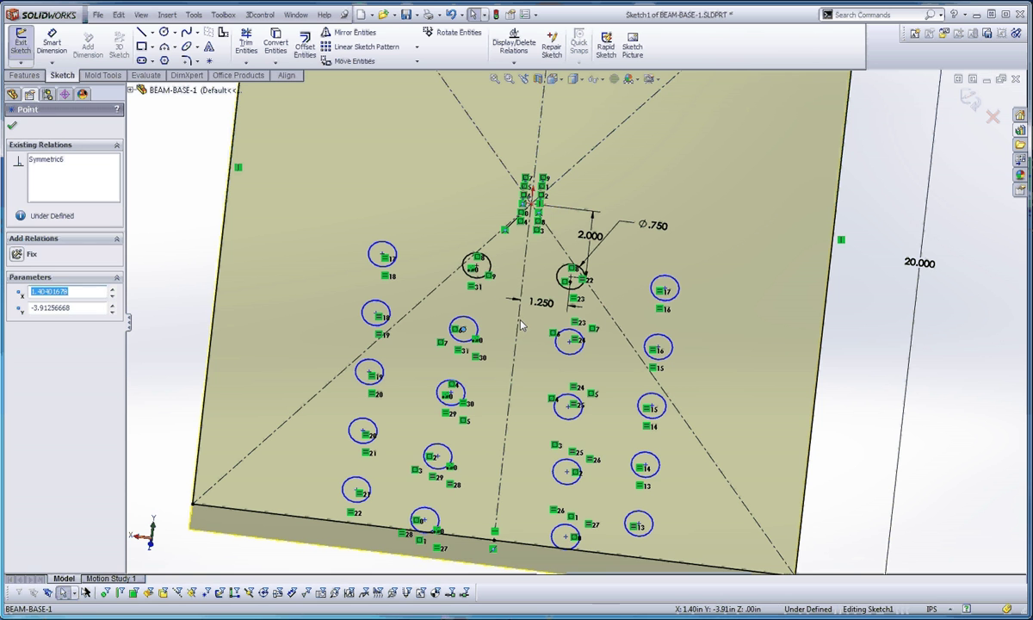
{"action": "key", "text": "ctrl+z"}
Dimension the vertical spacing between the first and second holes of the inner right column
{"action": "right_click_drag", "start_coordinate": [519, 325], "coordinate": [504, 282]}
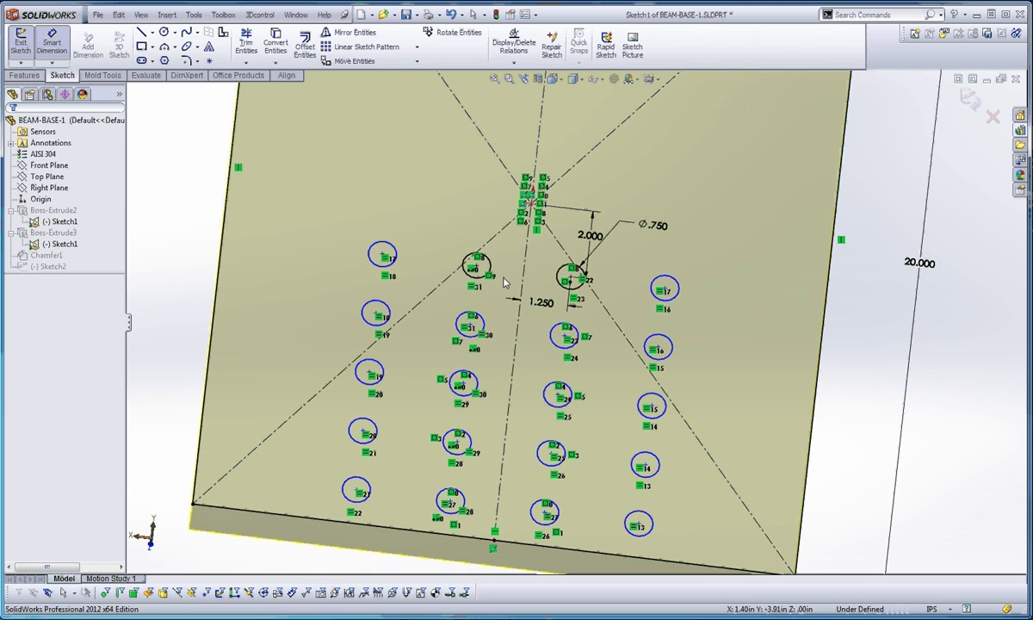
{"action": "left_click", "coordinate": [560, 271]}
{"action": "left_click", "coordinate": [577, 334]}
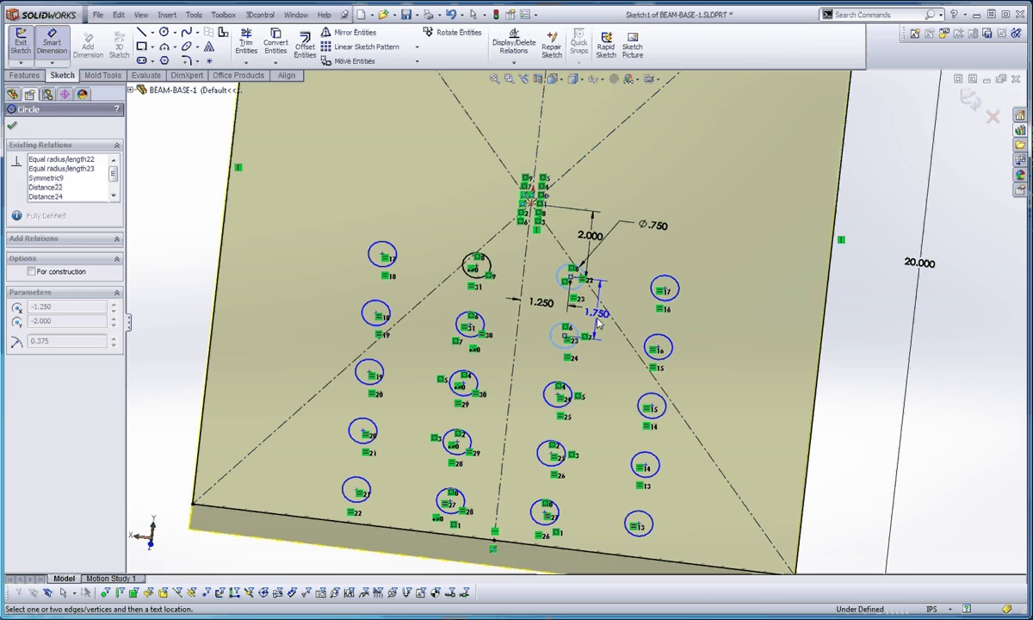
{"action": "left_click", "coordinate": [599, 323]}
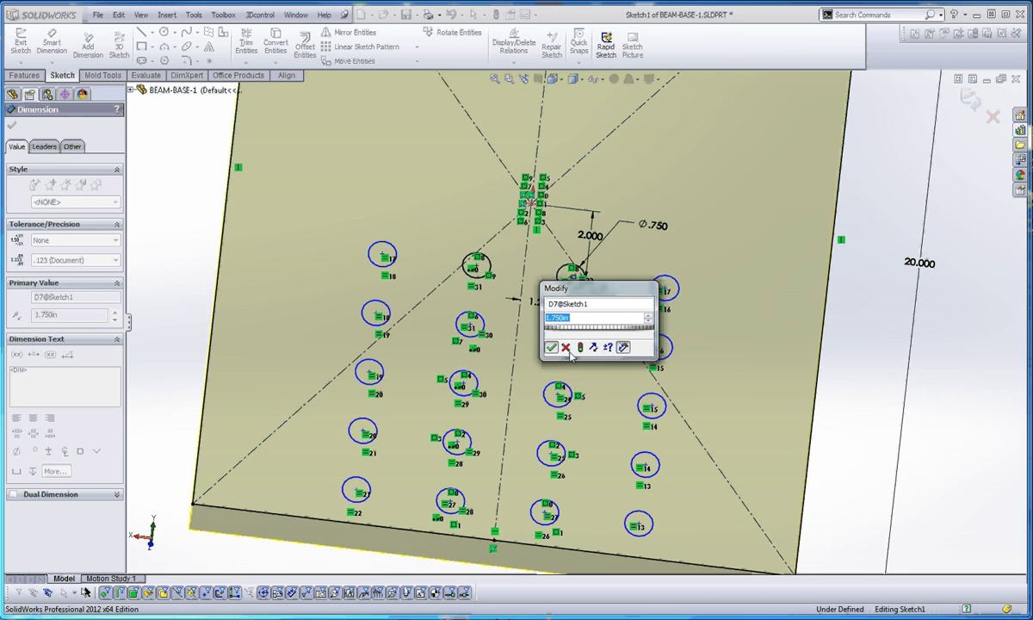
{"action": "left_click", "coordinate": [553, 348]}
Dimension the second inner right hole horizontally from the centreline, and set its vertical spacing from the top hole to 2.000 in
{"action": "left_click", "coordinate": [554, 345]}
{"action": "left_click", "coordinate": [516, 349]}
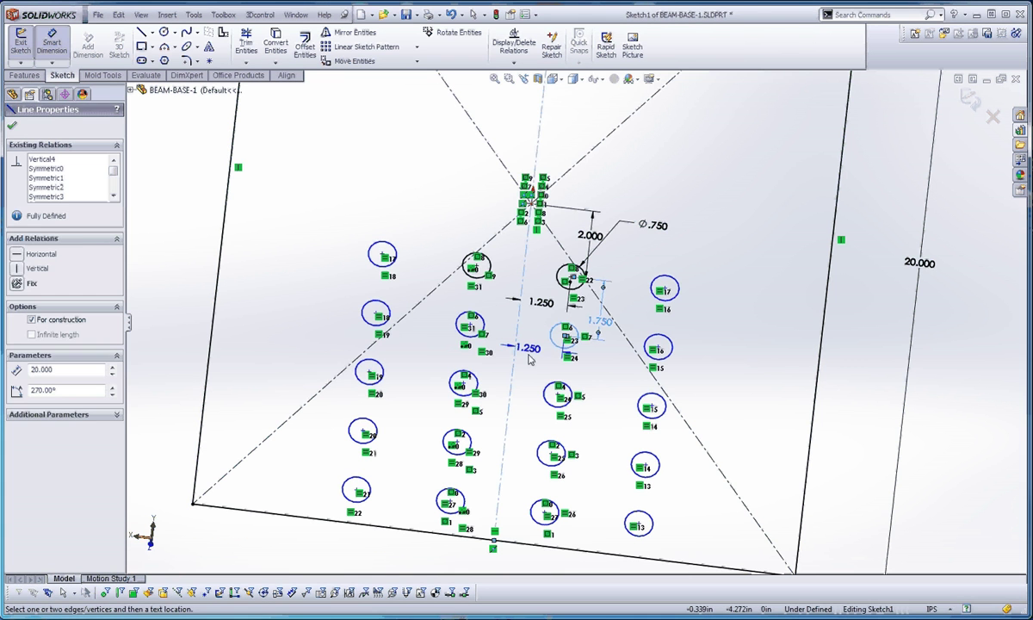
{"action": "left_click", "coordinate": [529, 360]}
{"action": "key", "text": "Return"}
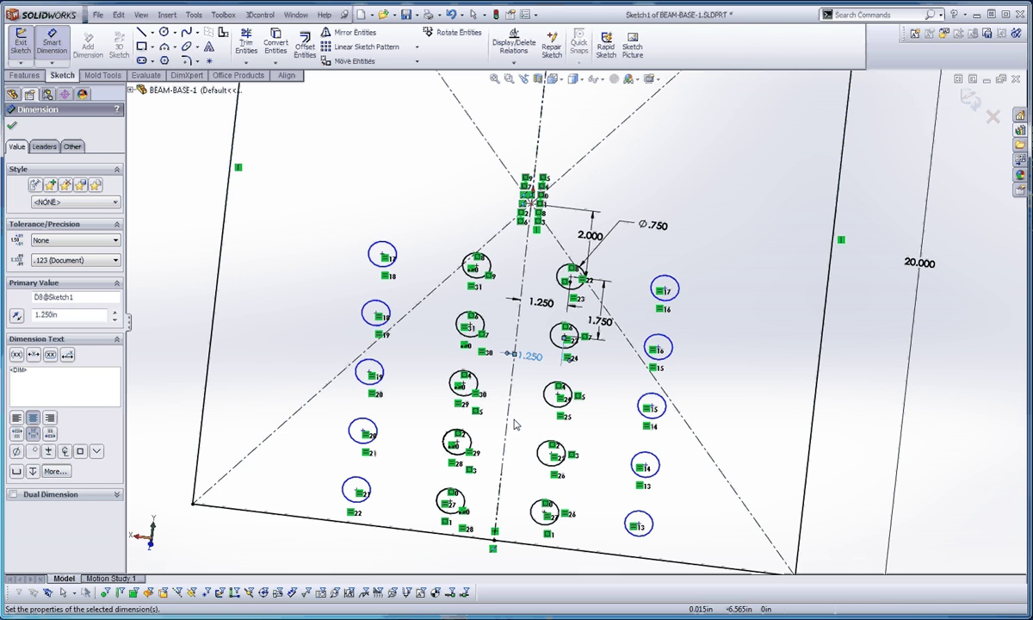
{"action": "double_click", "coordinate": [603, 323]}
{"action": "key", "text": "Return"}
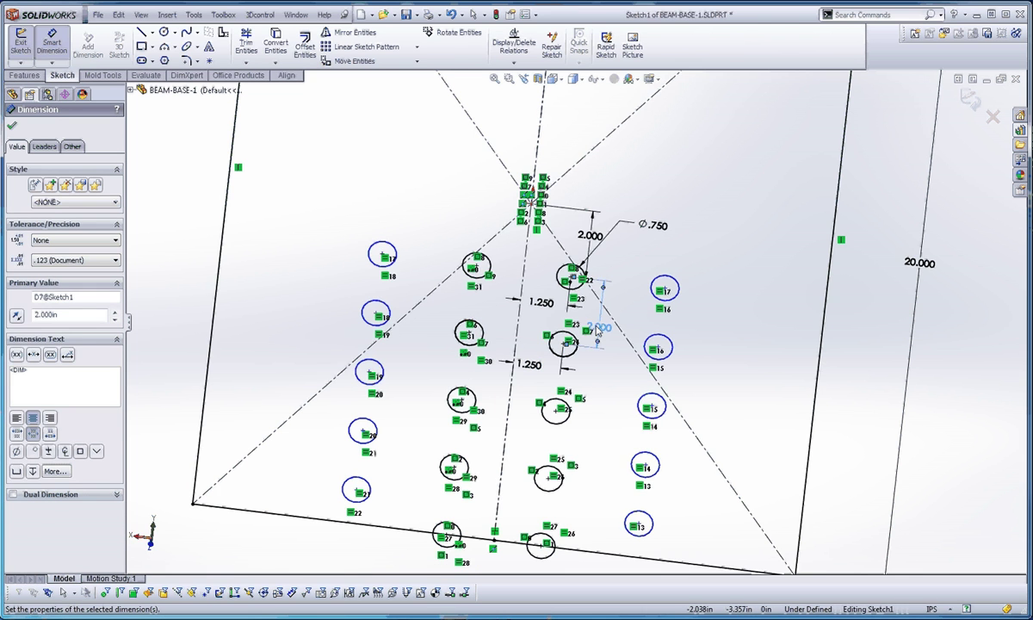
Try 1.5 in as the vertical spacing between the inner right column's first and second holes, and set it to 1.75 in
{"action": "left_click", "coordinate": [597, 328]}
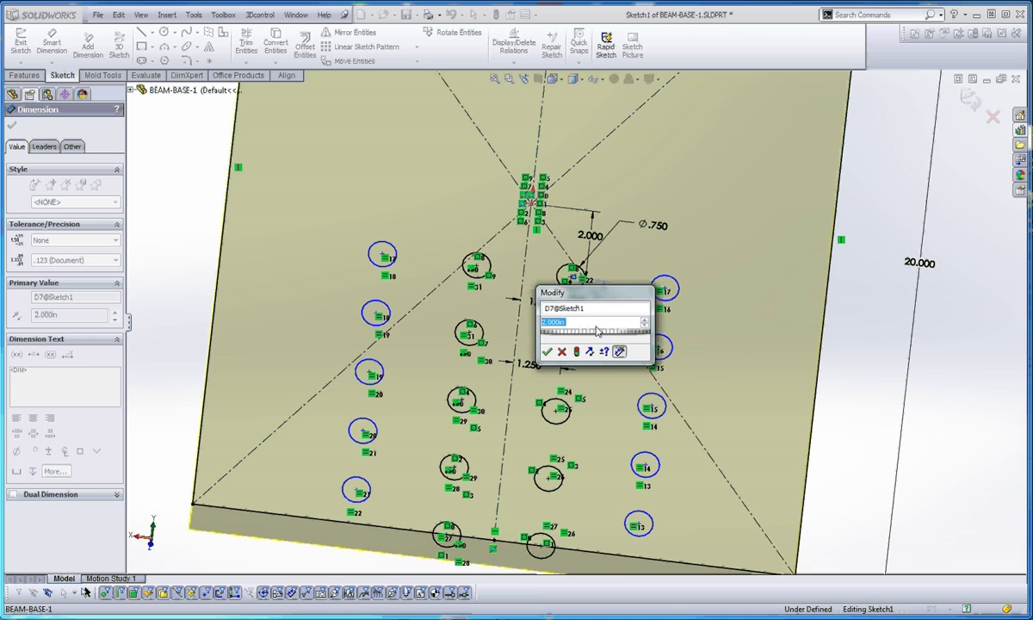
{"action": "type", "text": "1.5"}
{"action": "key", "text": "Return"}
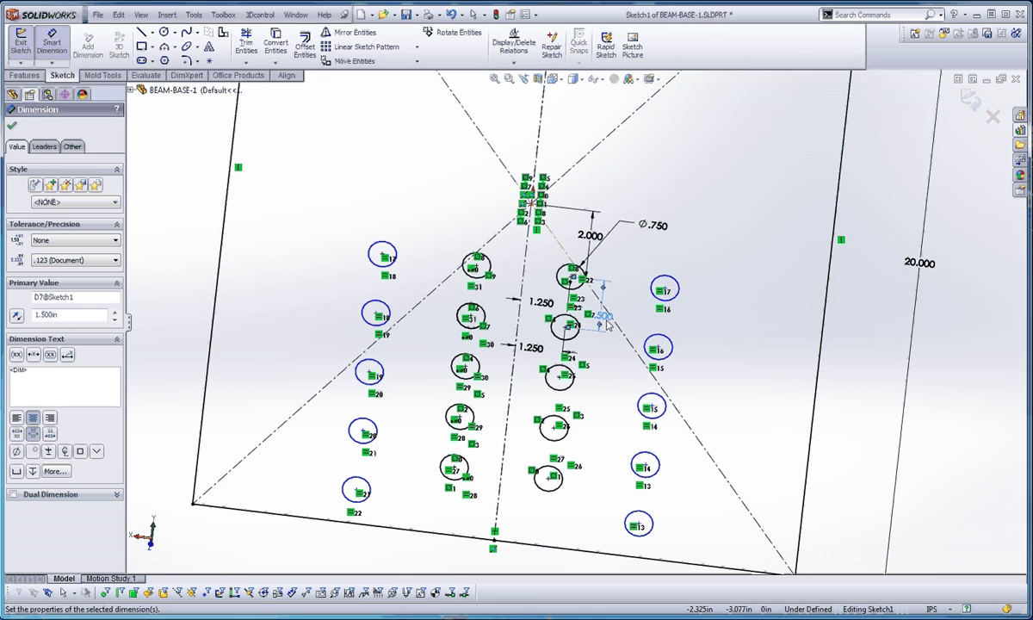
{"action": "double_click", "coordinate": [607, 323]}
{"action": "type", "text": "1.75"}
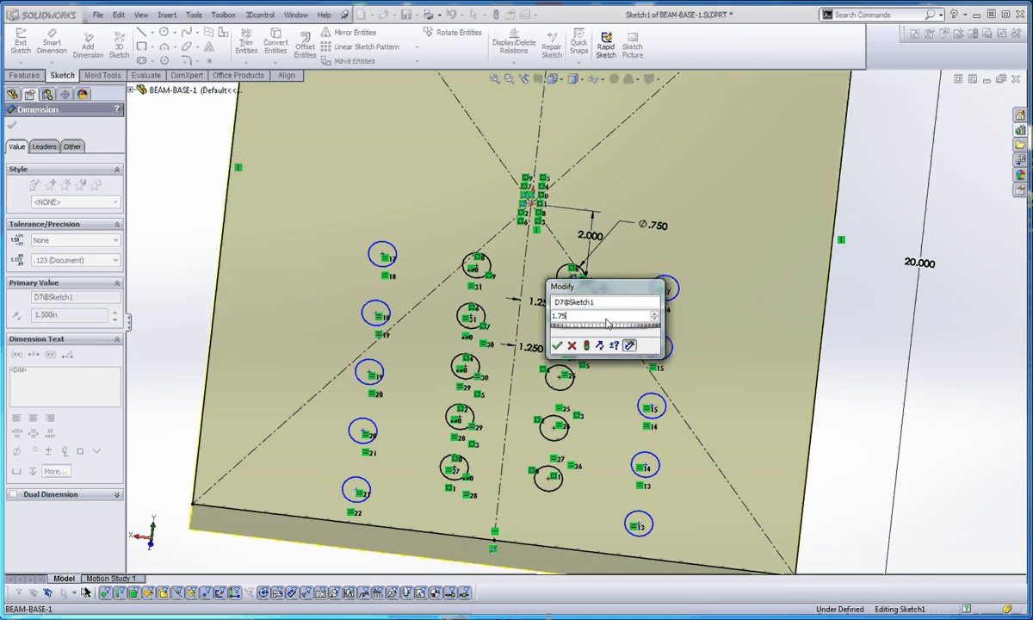
{"action": "key", "text": "Return"}
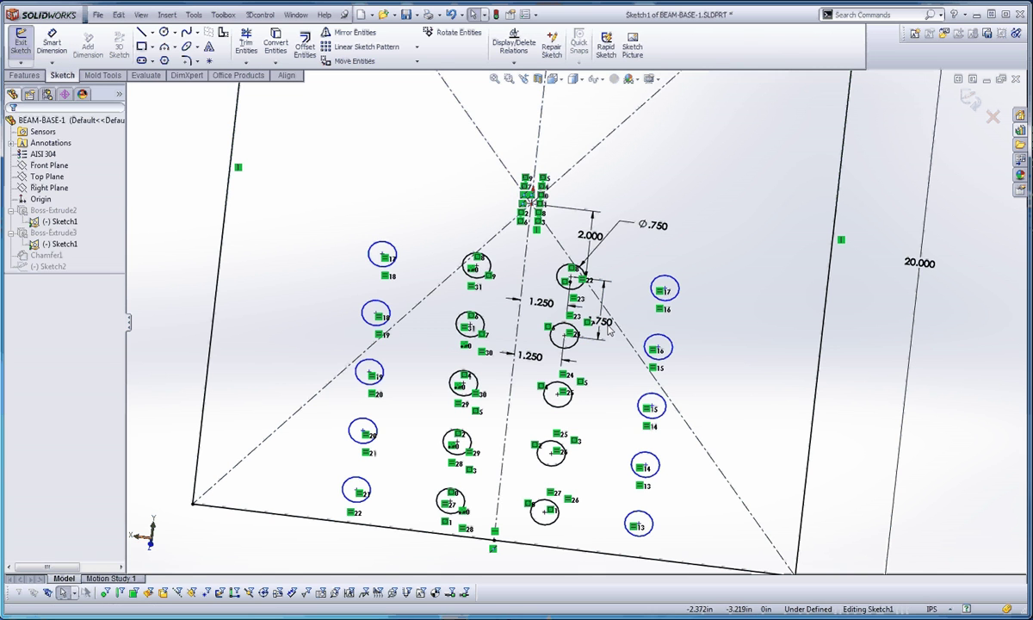
{"action": "key", "text": "Escape"}
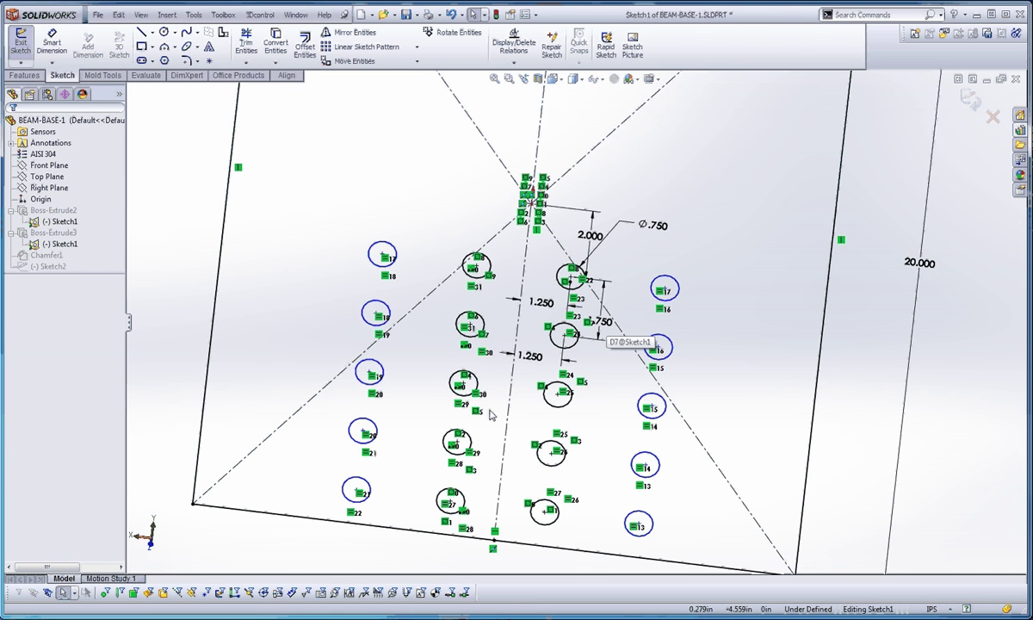
Delete every hole circle except the dimensioned top one of the inner right column, and rebuild the part to leave the sketch
{"action": "scroll", "coordinate": [505, 405], "scroll_direction": "up", "scroll_amount": 1}
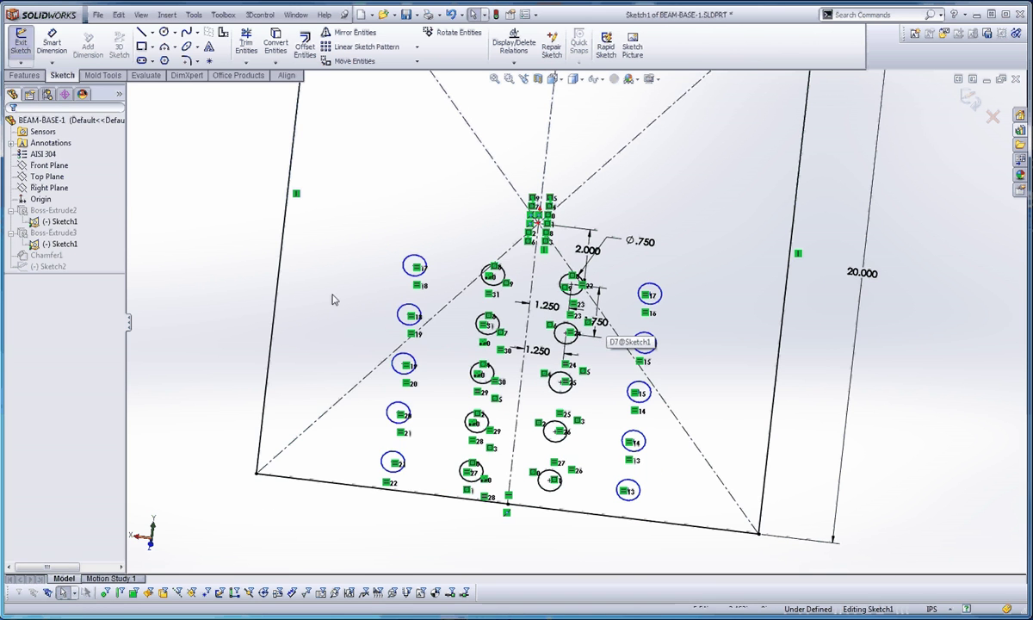
{"action": "left_click_drag", "start_coordinate": [336, 216], "coordinate": [508, 512]}
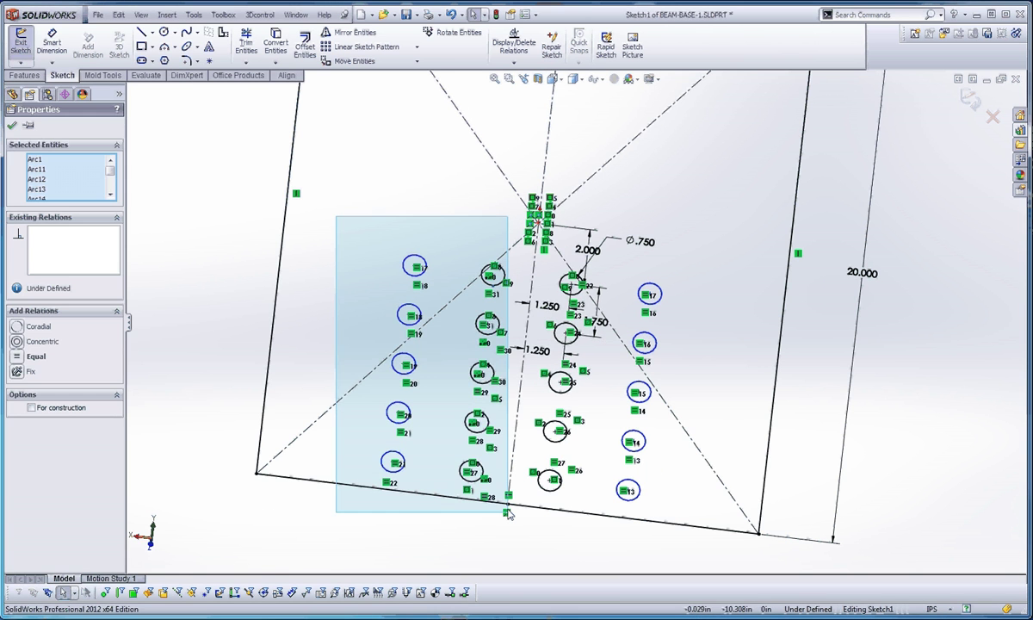
{"action": "key", "text": "Delete"}
{"action": "key", "text": "Return"}
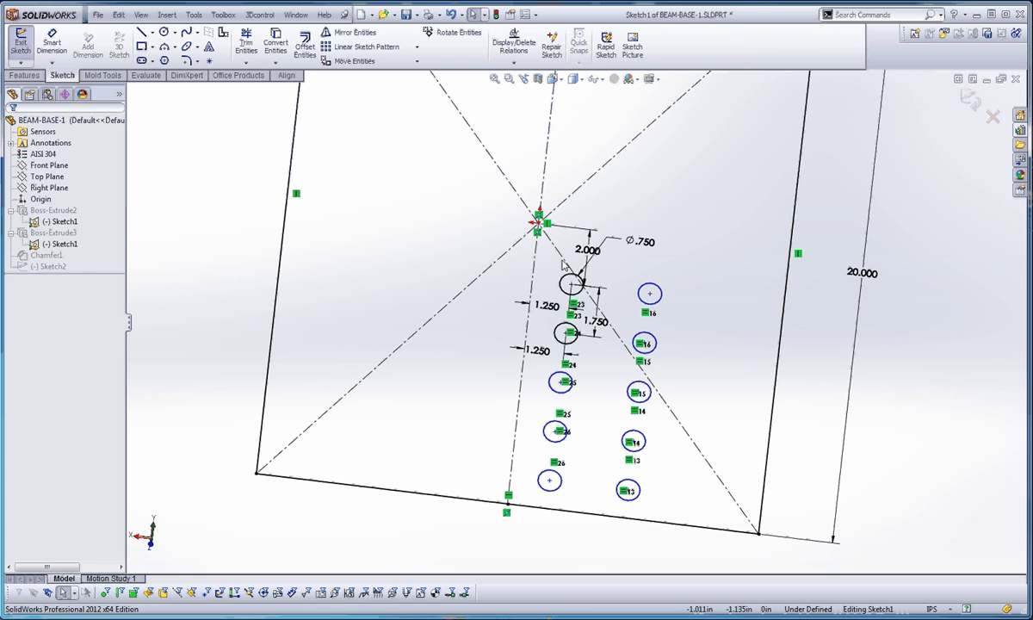
{"action": "left_click_drag", "start_coordinate": [540, 312], "coordinate": [669, 511]}
{"action": "key", "text": "Delete"}
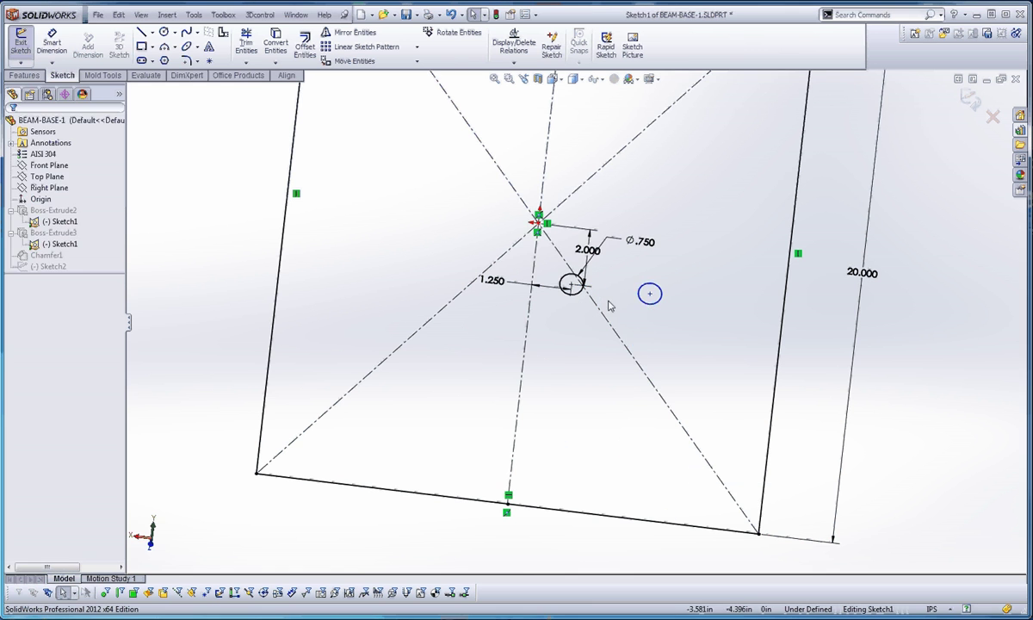
{"action": "left_click_drag", "start_coordinate": [618, 267], "coordinate": [683, 317]}
{"action": "key", "text": "Delete"}
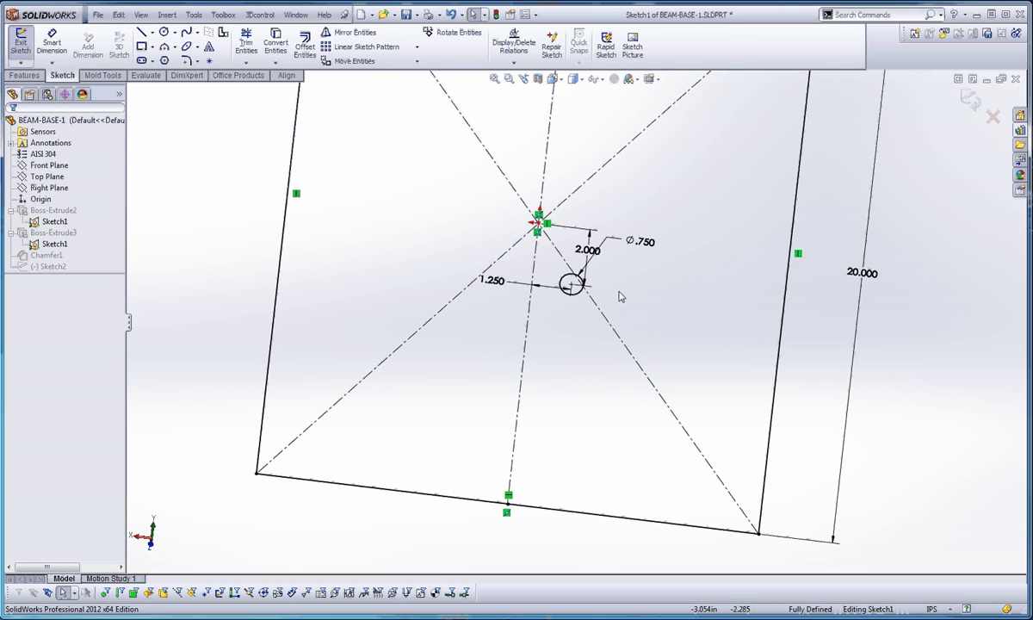
{"action": "scroll", "coordinate": [619, 296], "scroll_direction": "down", "scroll_amount": 2}
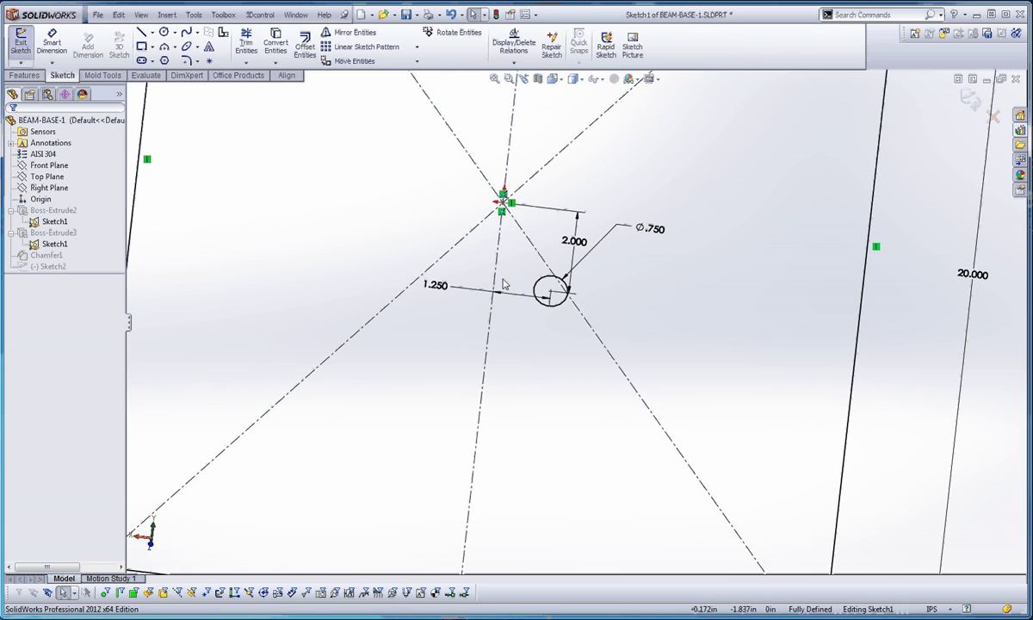
{"action": "left_click", "coordinate": [496, 15]}
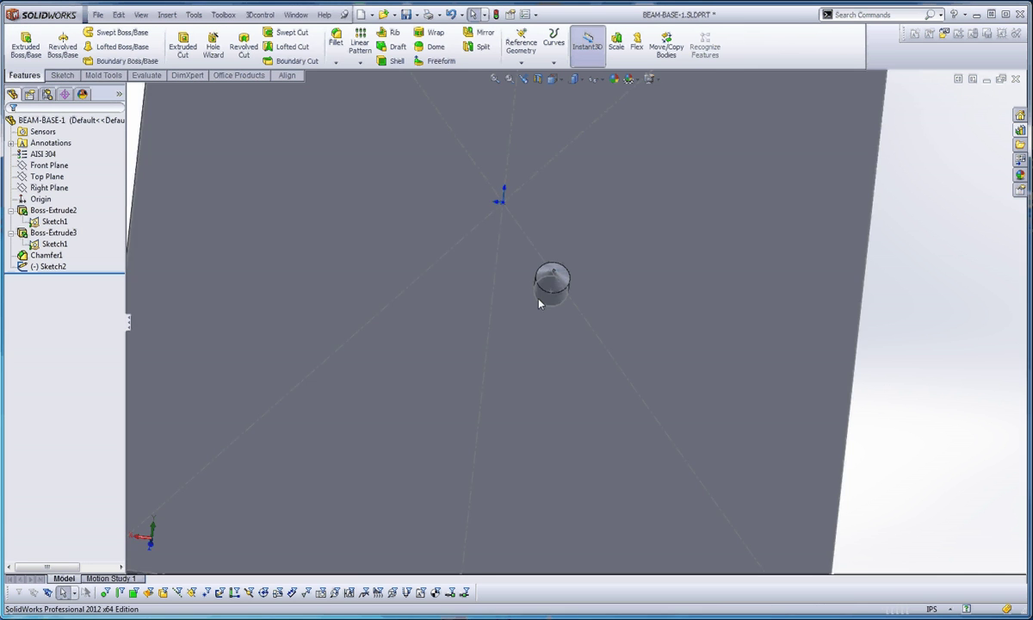
Start a linear pattern of Boss-Extrude3 using the plate's 20 in long right edge as Direction 1
{"action": "scroll", "coordinate": [552, 314], "scroll_direction": "up", "scroll_amount": 3}
{"action": "scroll", "coordinate": [564, 319], "scroll_direction": "down", "scroll_amount": 3}
{"action": "scroll", "coordinate": [569, 323], "scroll_direction": "up", "scroll_amount": 2}
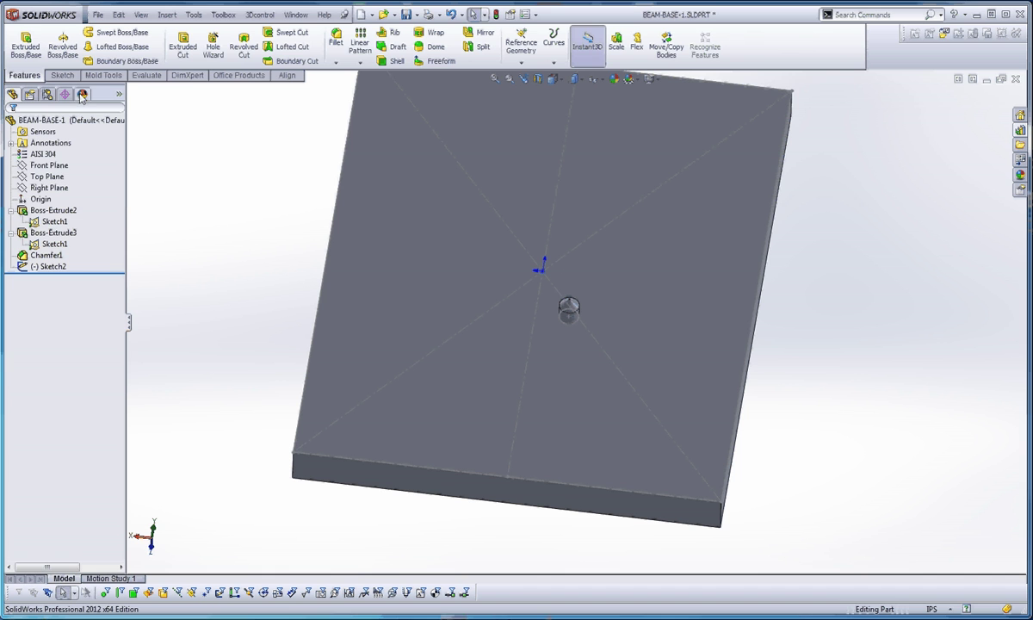
{"action": "left_click", "coordinate": [359, 42]}
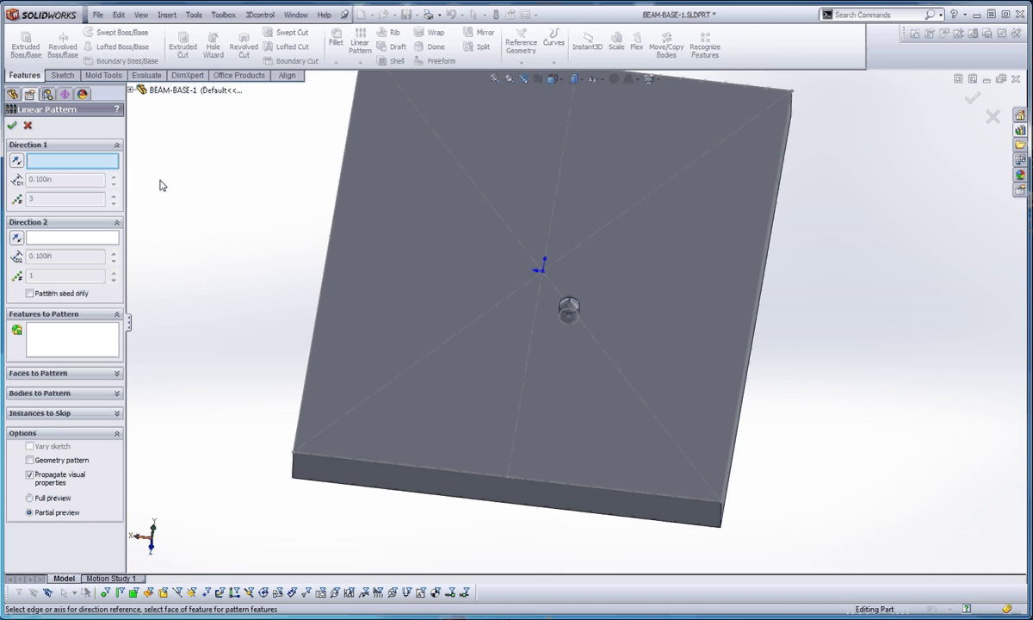
{"action": "left_click", "coordinate": [751, 338]}
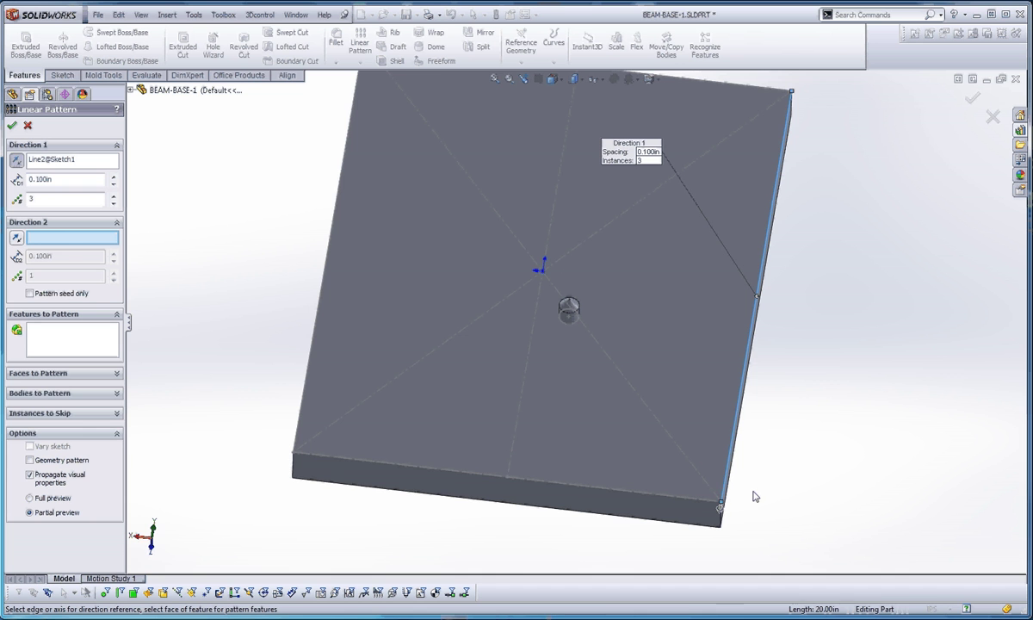
{"action": "left_click", "coordinate": [60, 345]}
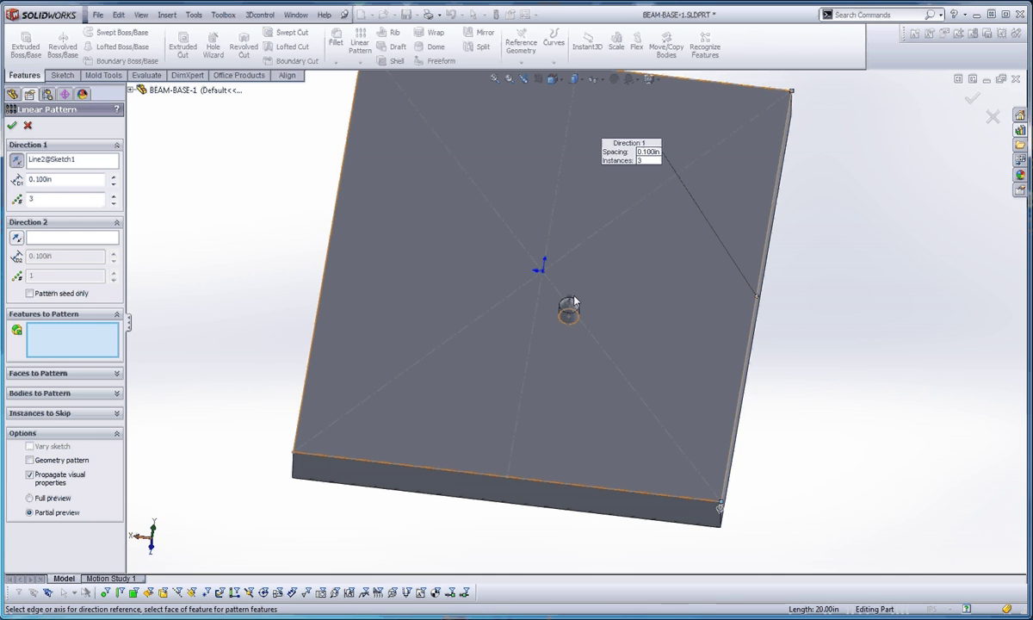
{"action": "scroll", "coordinate": [572, 300], "scroll_direction": "down", "scroll_amount": 3}
{"action": "left_click", "coordinate": [584, 326]}
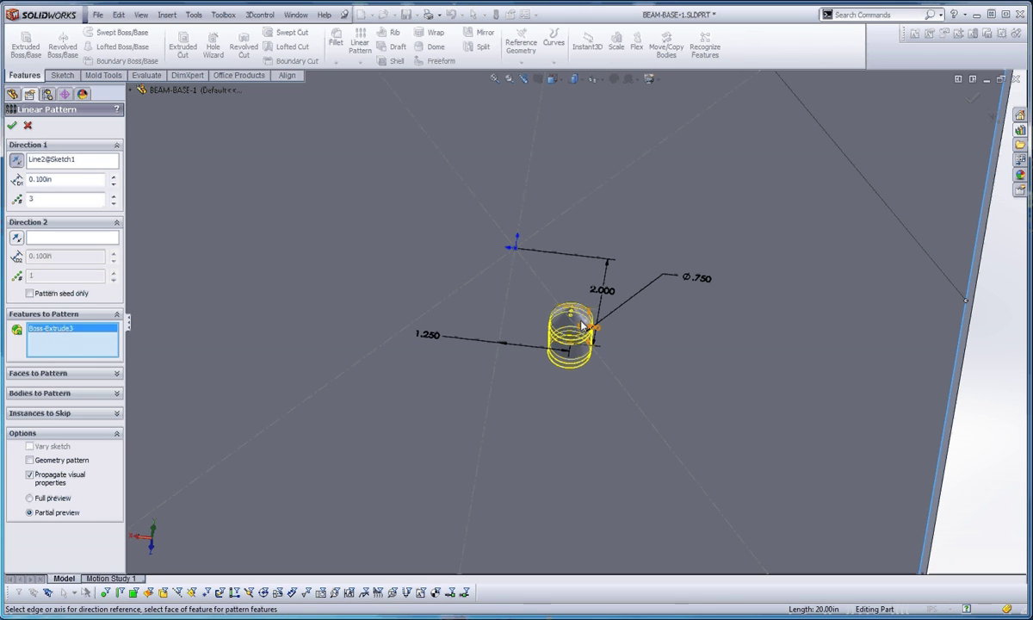
{"action": "scroll", "coordinate": [586, 326], "scroll_direction": "up", "scroll_amount": 4}
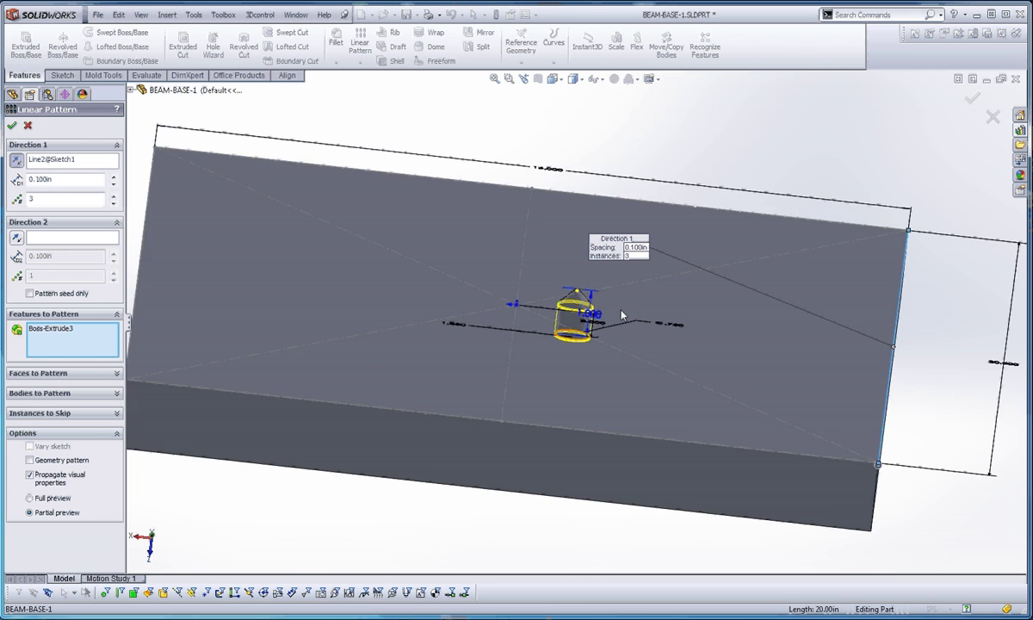
{"action": "middle_click_drag", "start_coordinate": [622, 315], "coordinate": [665, 497]}
{"action": "scroll", "coordinate": [462, 254], "scroll_direction": "up", "scroll_amount": 2}
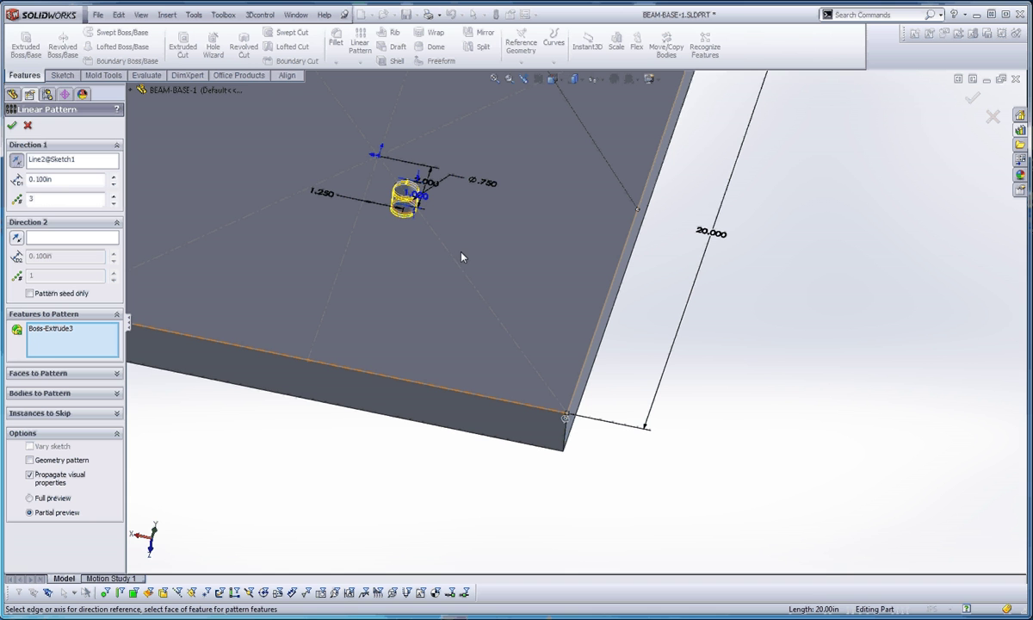
Set the pattern's Direction 1 to a spacing of 1.75 in and 5 instances
{"action": "double_click", "coordinate": [60, 178]}
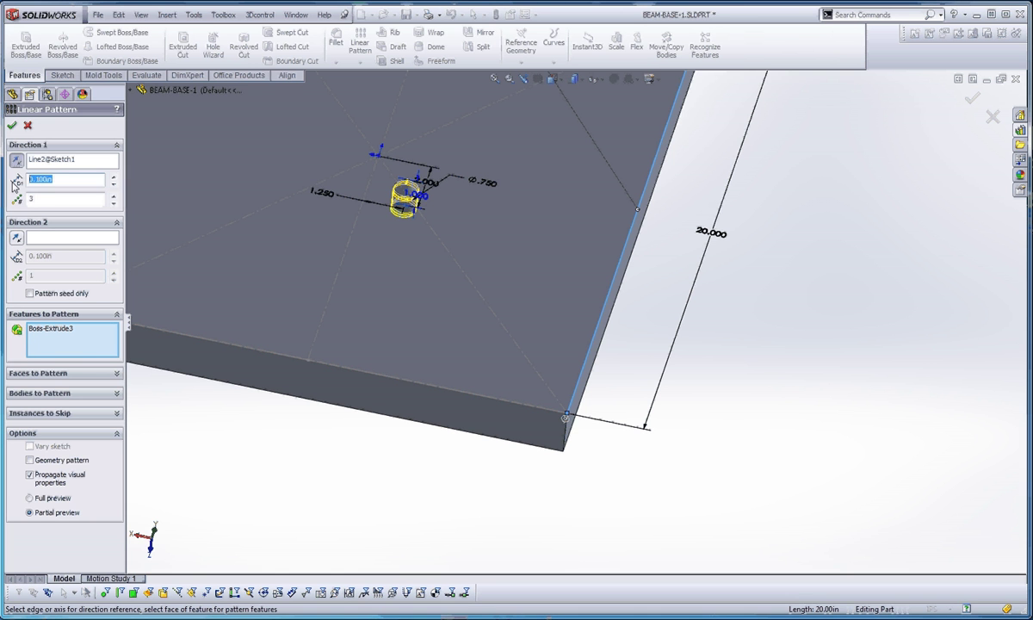
{"action": "type", "text": "1.75"}
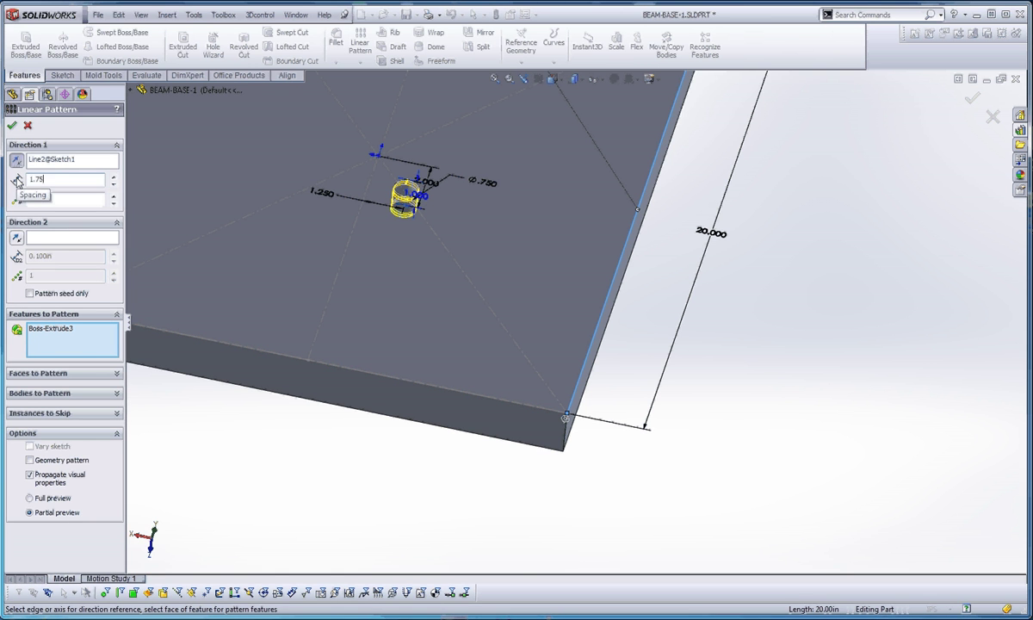
{"action": "key", "text": "Return"}
{"action": "left_click_drag", "start_coordinate": [101, 203], "coordinate": [10, 199]}
{"action": "type", "text": "4"}
{"action": "type", "text": "5"}
Use the plate's front edge as Direction 2 with 1.25 in spacing and 5 instances, and create the linear pattern
{"action": "middle_click_drag", "start_coordinate": [247, 392], "coordinate": [348, 477]}
{"action": "left_click", "coordinate": [60, 238]}
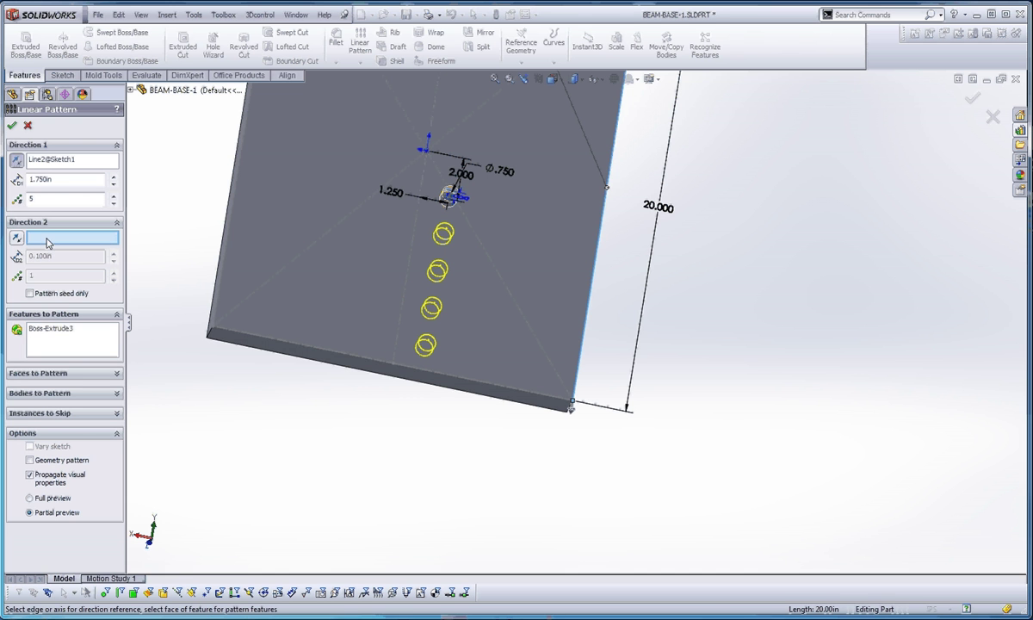
{"action": "left_click", "coordinate": [375, 364]}
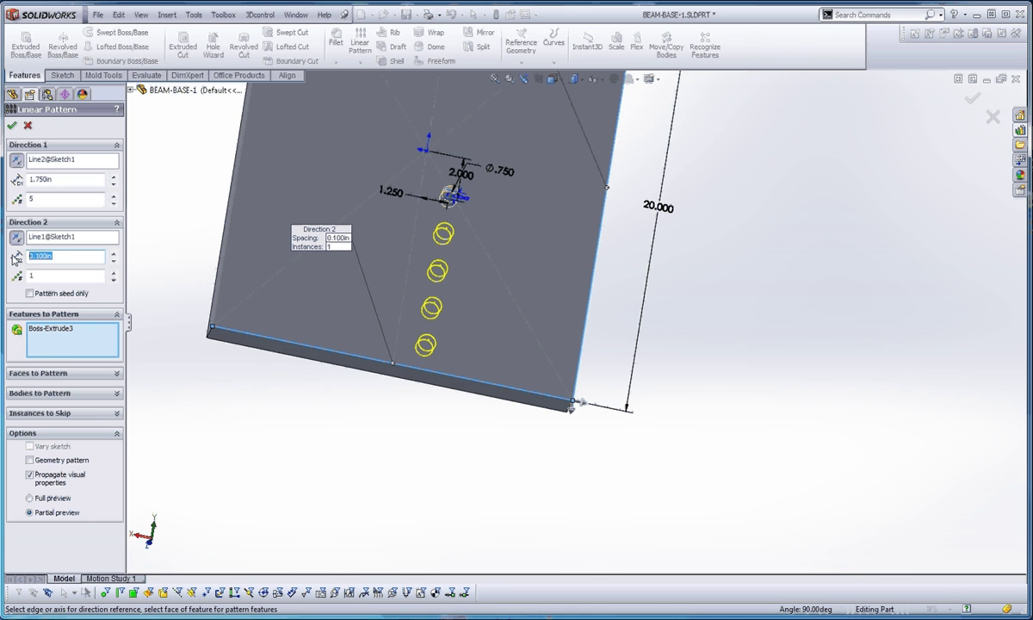
{"action": "type", "text": "1.25"}
{"action": "key", "text": "Return"}
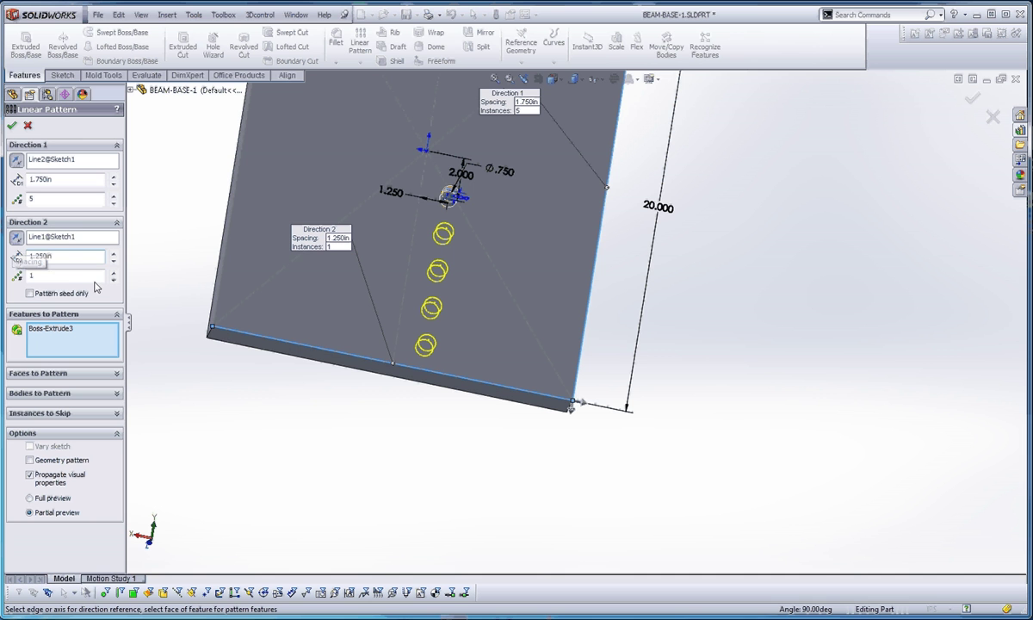
{"action": "key", "text": "Tab"}
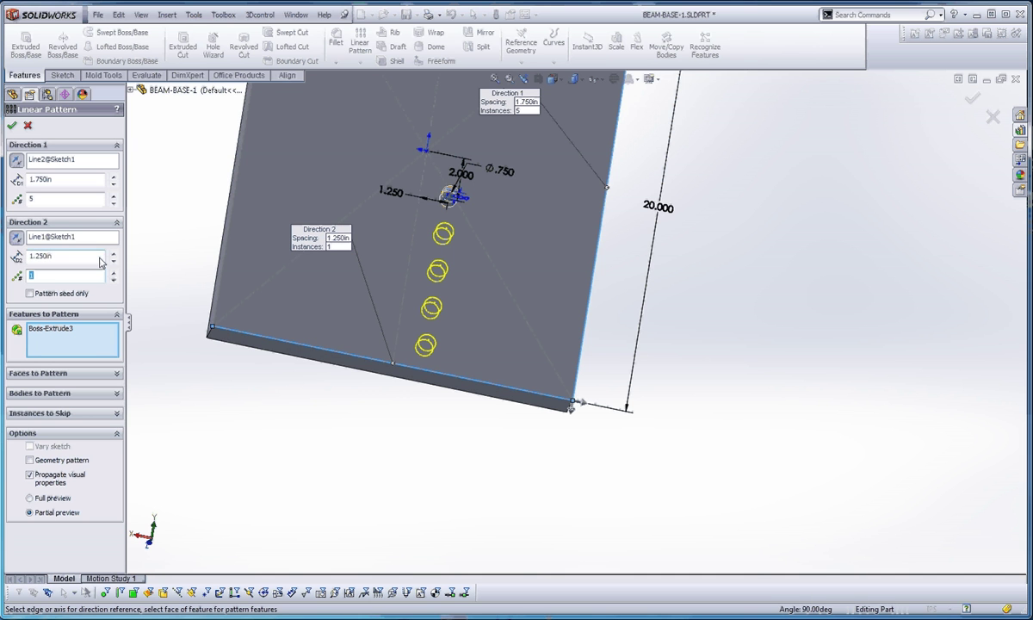
{"action": "type", "text": "4"}
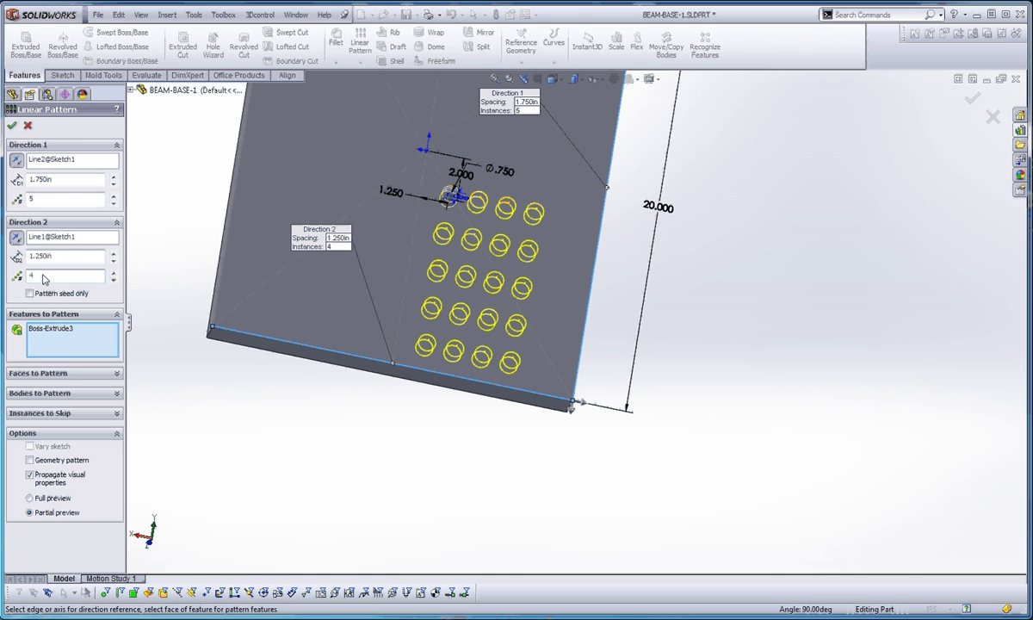
{"action": "key", "text": "BackSpace"}
{"action": "type", "text": "5"}
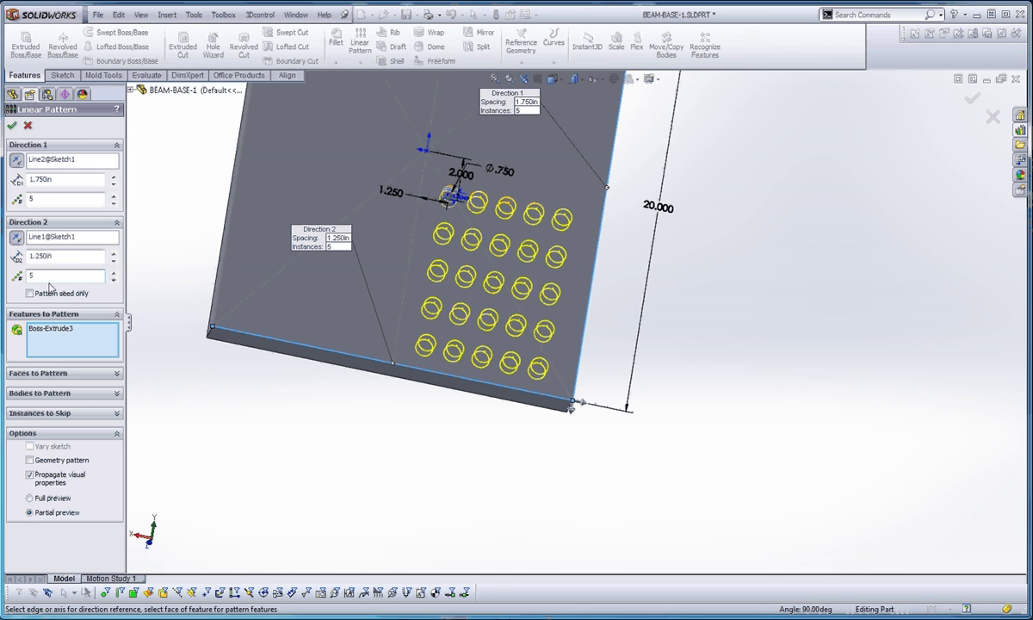
{"action": "left_click", "coordinate": [15, 128]}
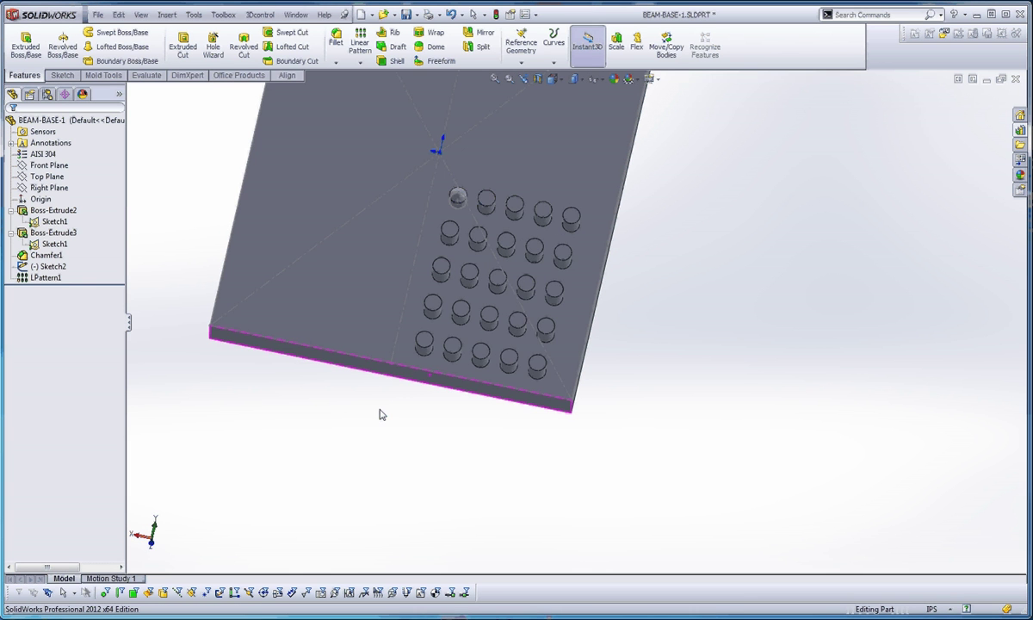
Edit the linear pattern to include Chamfer1 in the patterned features along with Boss-Extrude3
{"action": "left_click", "coordinate": [48, 255]}
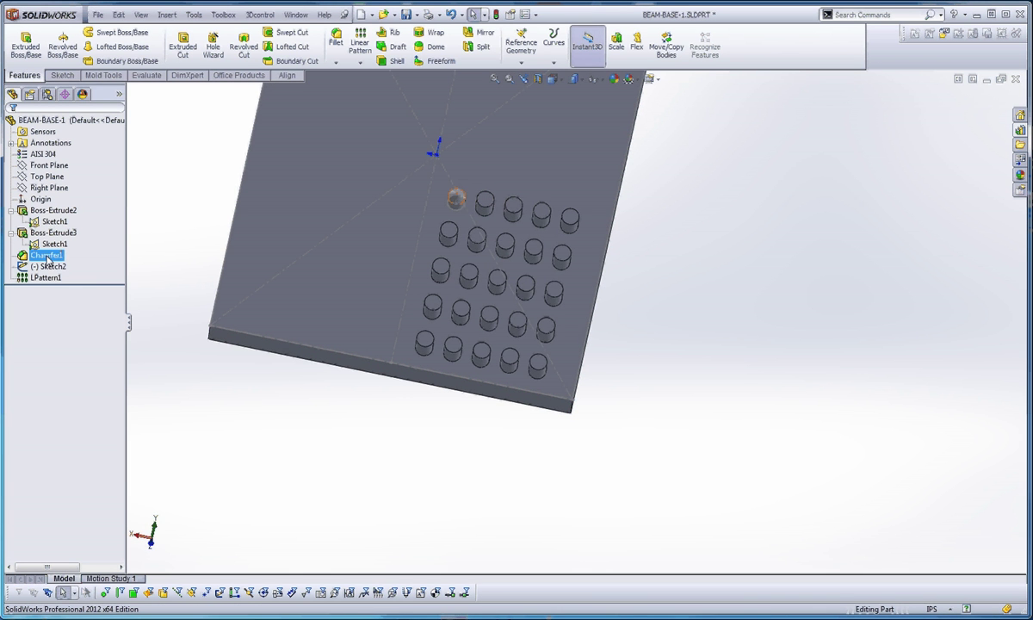
{"action": "left_click", "coordinate": [45, 277]}
{"action": "right_click", "coordinate": [46, 277]}
{"action": "left_click", "coordinate": [69, 244]}
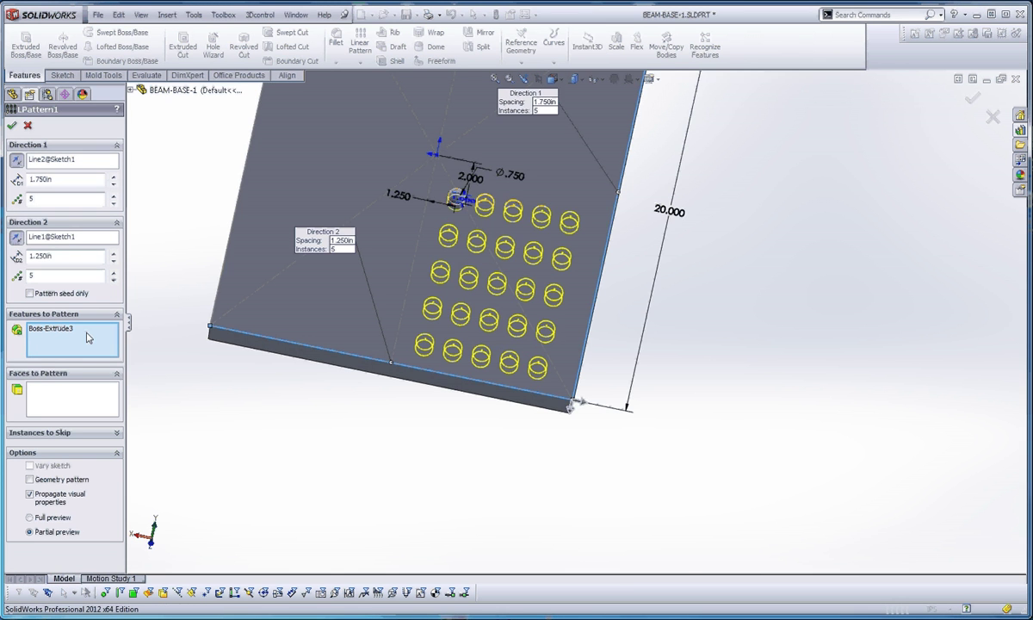
{"action": "scroll", "coordinate": [473, 210], "scroll_direction": "down", "scroll_amount": 8}
{"action": "scroll", "coordinate": [377, 225], "scroll_direction": "up", "scroll_amount": 7}
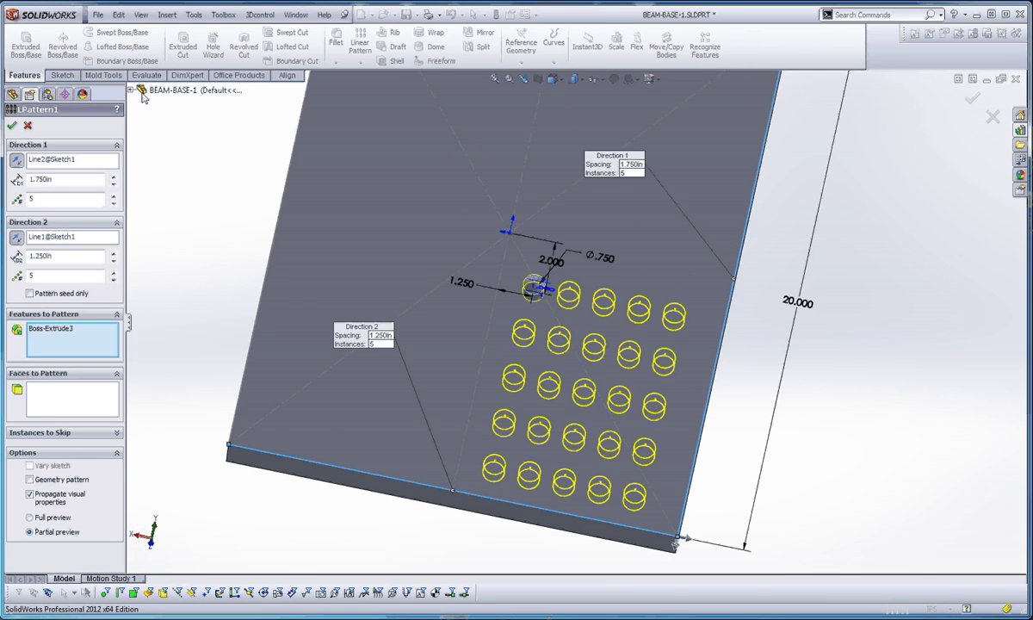
{"action": "left_click", "coordinate": [131, 90]}
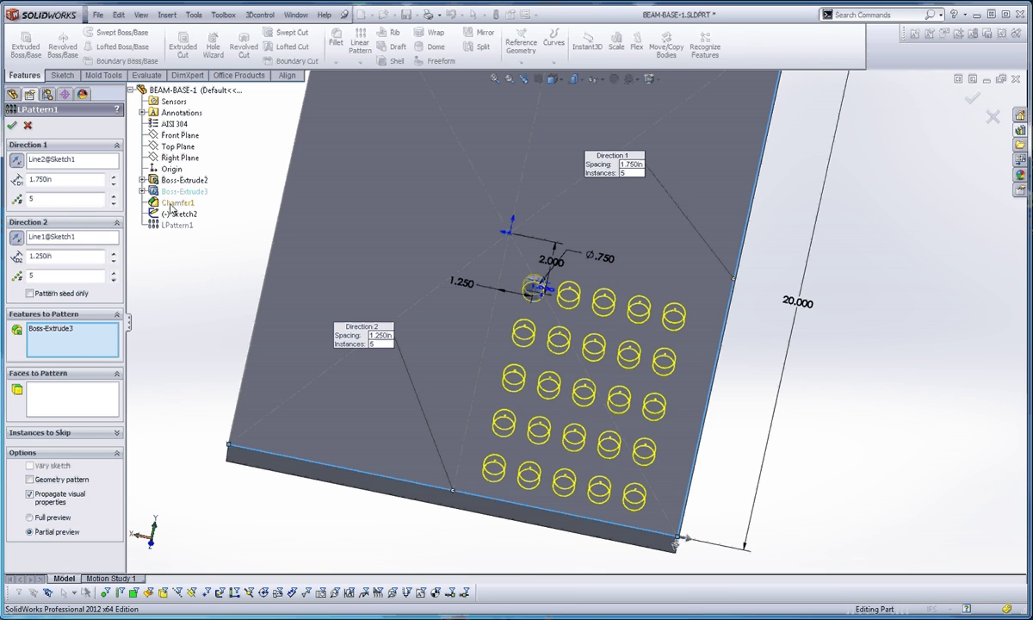
{"action": "left_click", "coordinate": [172, 205]}
{"action": "left_click", "coordinate": [12, 126]}
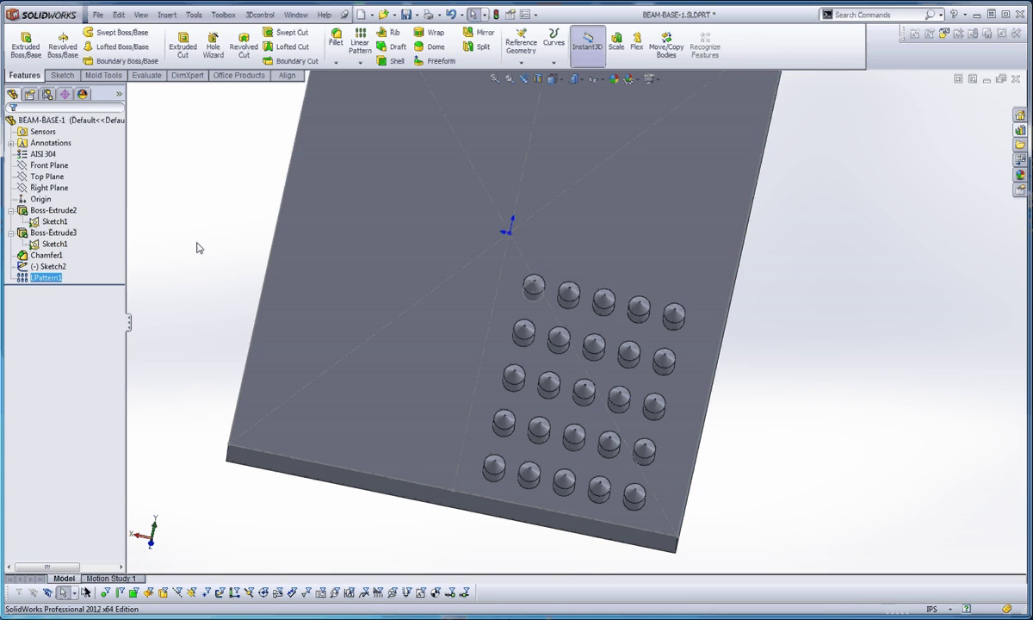
{"action": "middle_click_drag", "start_coordinate": [360, 354], "coordinate": [360, 296]}
{"action": "scroll", "coordinate": [523, 386], "scroll_direction": "up", "scroll_amount": 2}
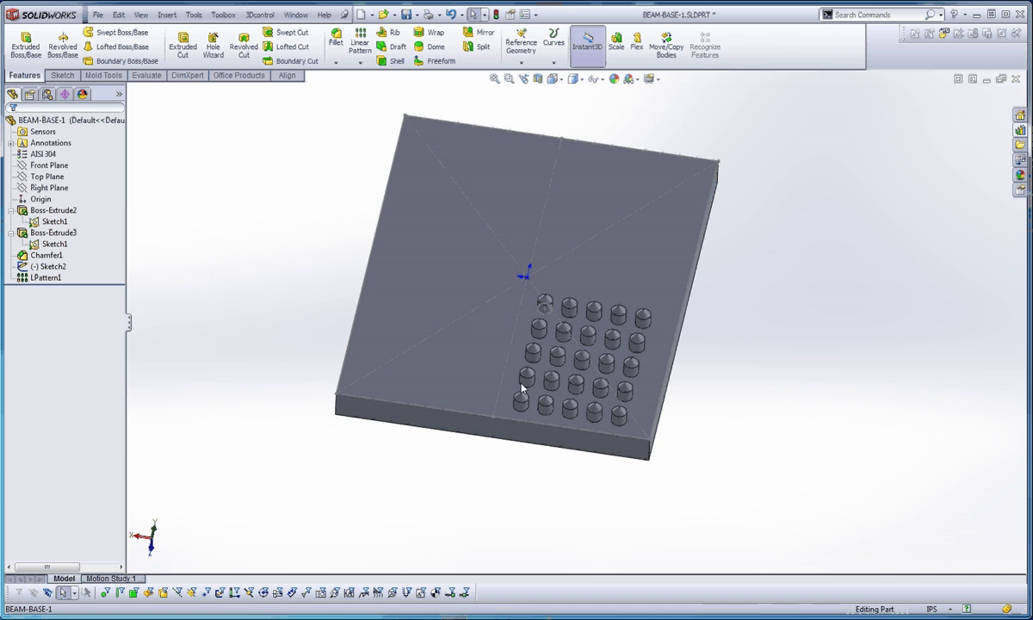
{"action": "middle_click_drag", "start_coordinate": [599, 380], "coordinate": [607, 359], "text": "ctrl"}
{"action": "scroll", "coordinate": [607, 362], "scroll_direction": "down", "scroll_amount": 2}
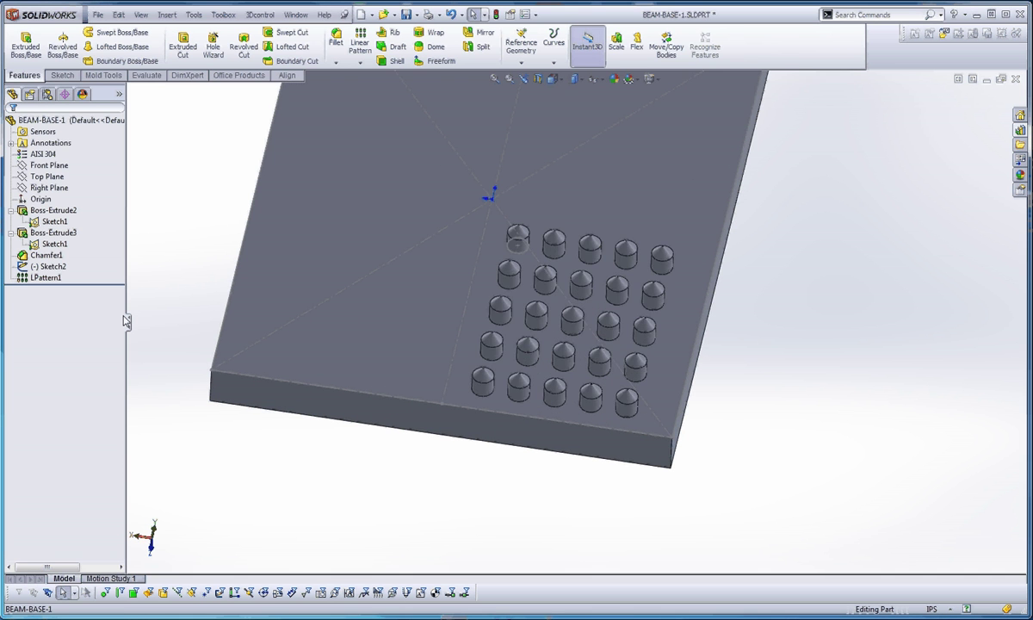
Edit the linear pattern and set its Direction 2 spacing to 1 in
{"action": "right_click", "coordinate": [43, 277]}
{"action": "left_click", "coordinate": [68, 252]}
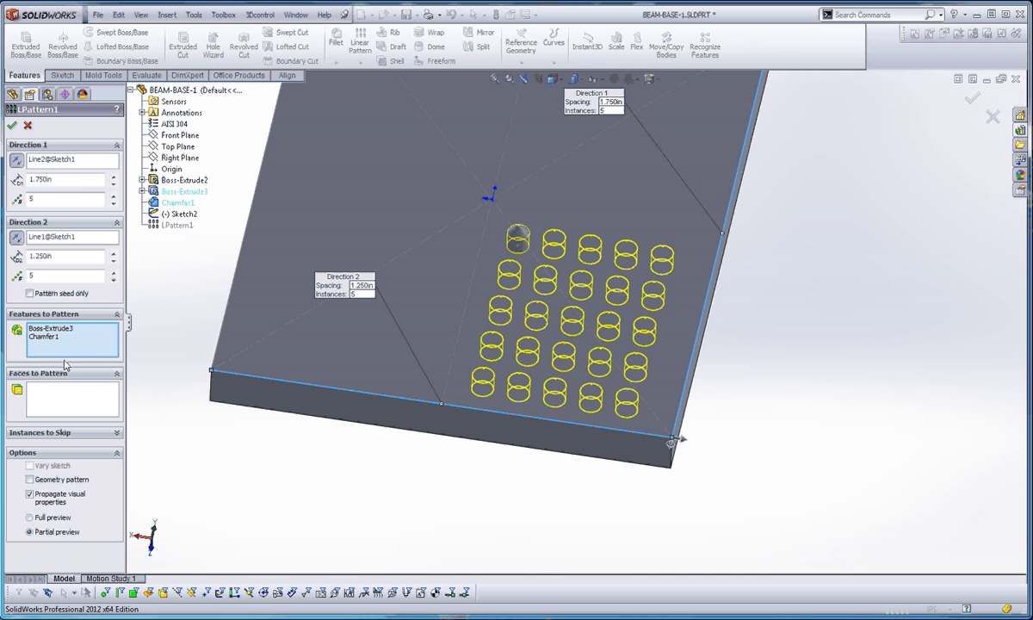
{"action": "double_click", "coordinate": [48, 256]}
{"action": "type", "text": "1"}
{"action": "key", "text": "Return"}
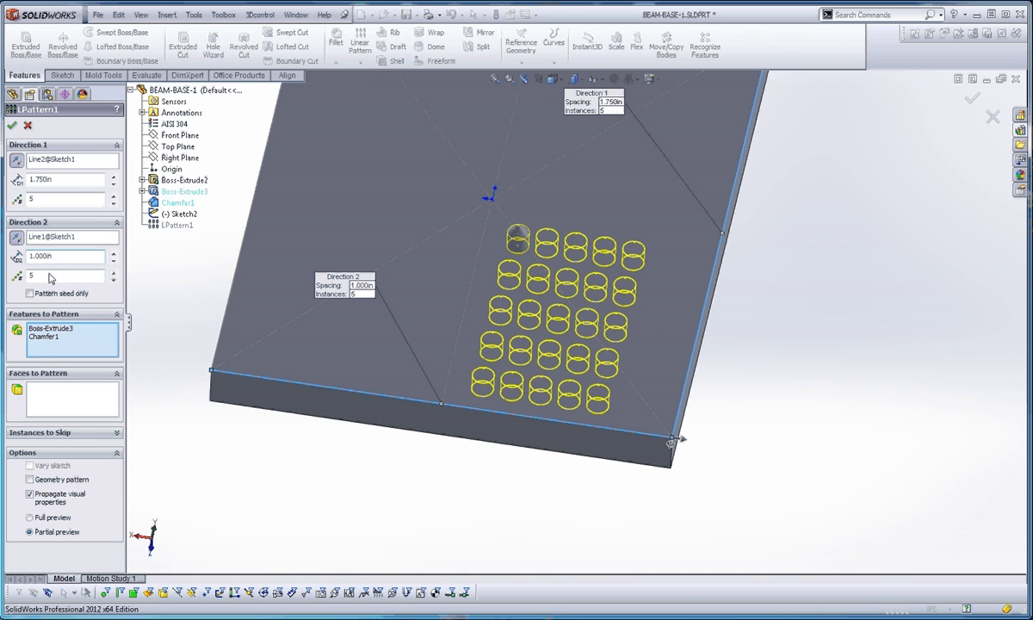
Set the linear pattern's Direction 2 spacing back to 1.25 in
{"action": "type", "text": "1"}
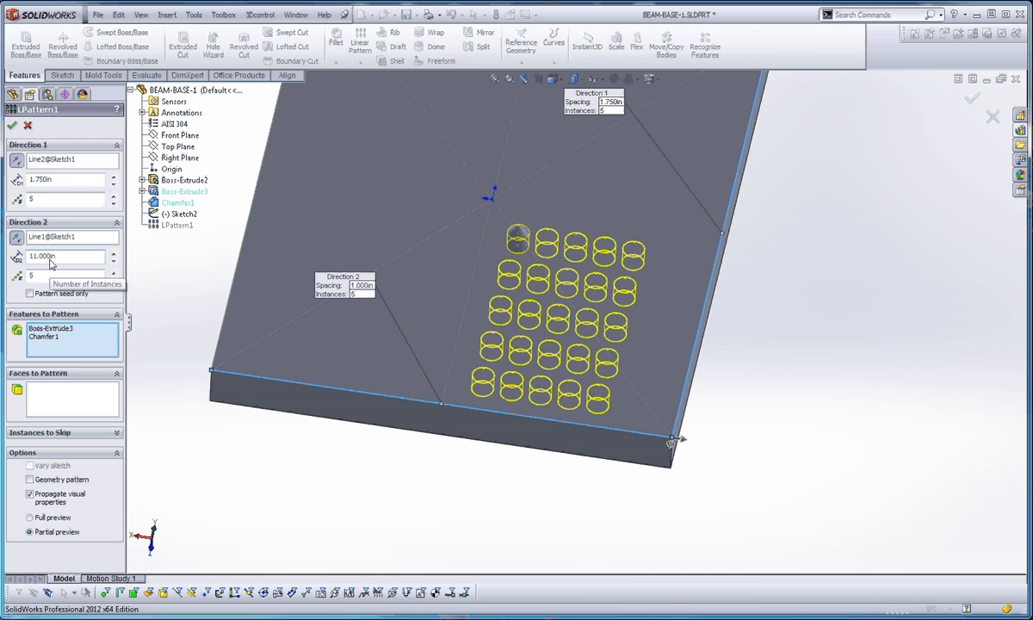
{"action": "left_click_drag", "start_coordinate": [59, 257], "coordinate": [6, 262]}
{"action": "type", "text": "1.25"}
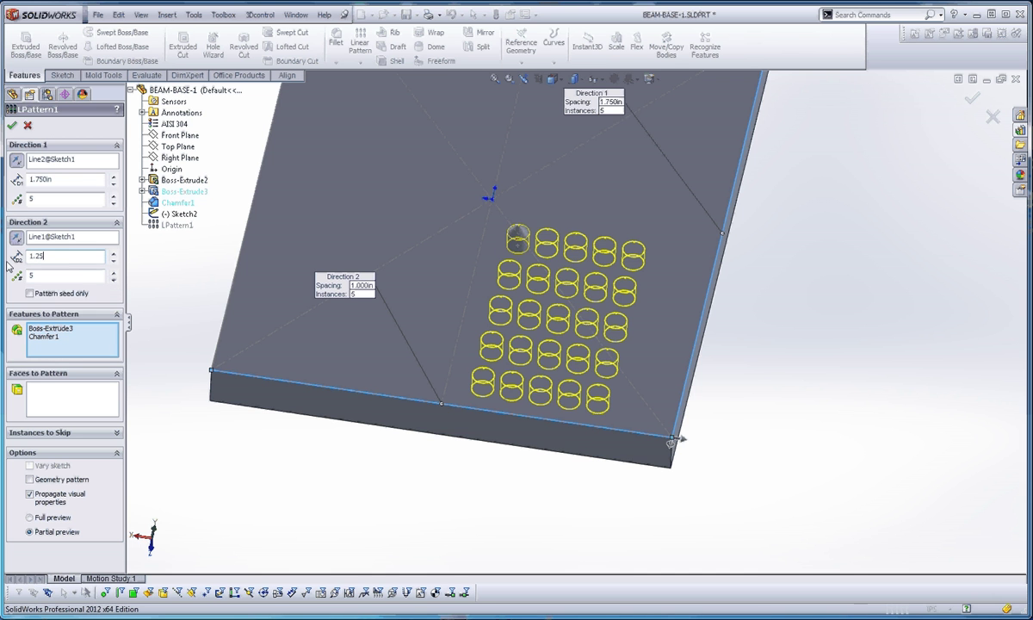
{"action": "key", "text": "Return"}
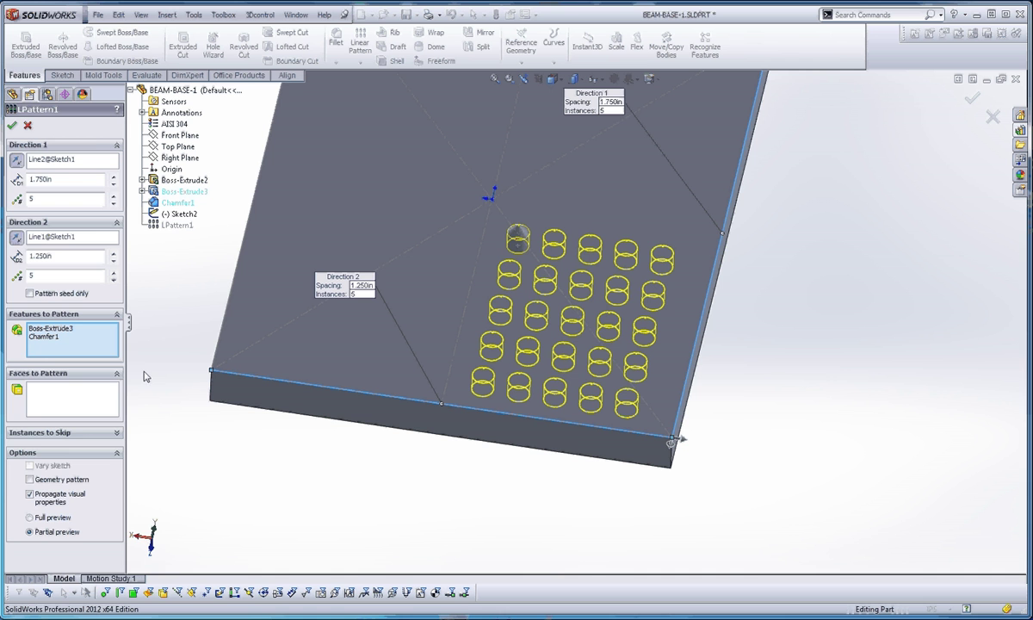
Skip the diagonal instances (4, 1), (3, 2), (2, 3) and (1, 4) in the linear pattern and apply the edit
{"action": "left_click", "coordinate": [67, 433]}
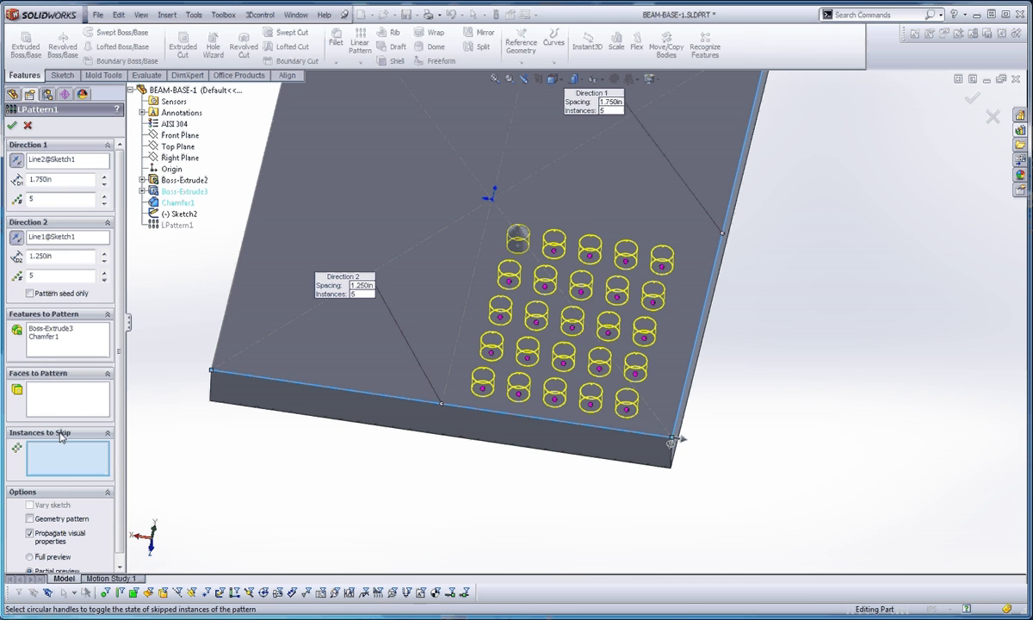
{"action": "left_click", "coordinate": [64, 459]}
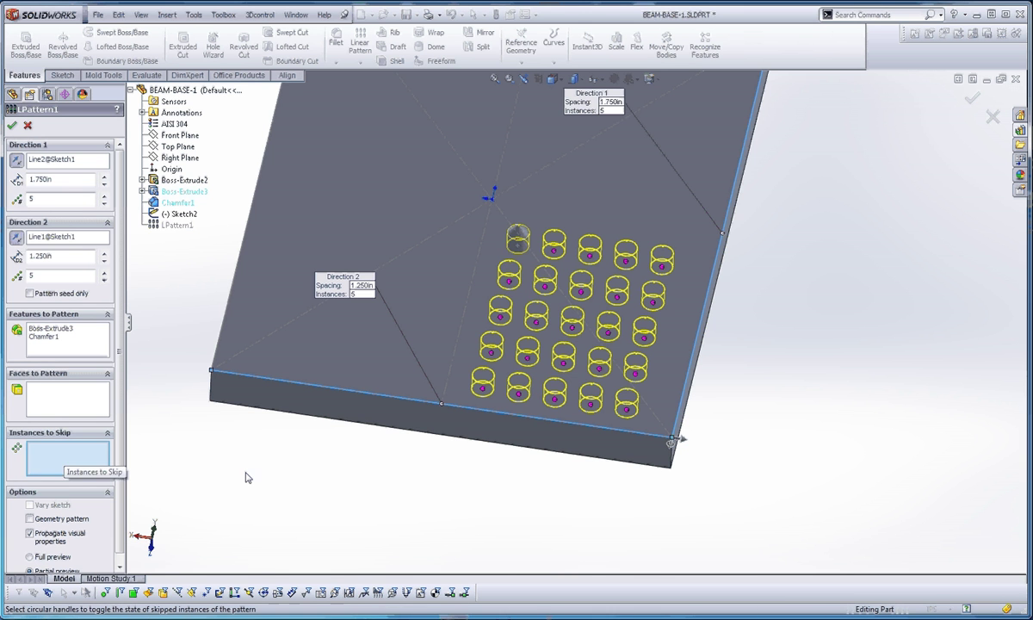
{"action": "left_click", "coordinate": [491, 353]}
{"action": "left_click", "coordinate": [535, 321]}
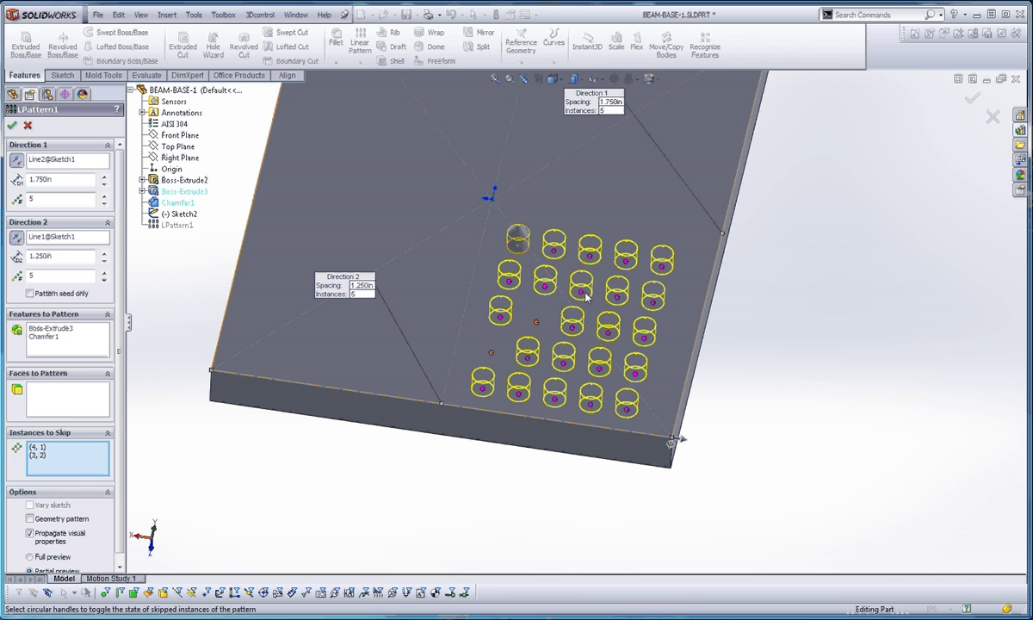
{"action": "left_click", "coordinate": [580, 292]}
{"action": "left_click", "coordinate": [626, 261]}
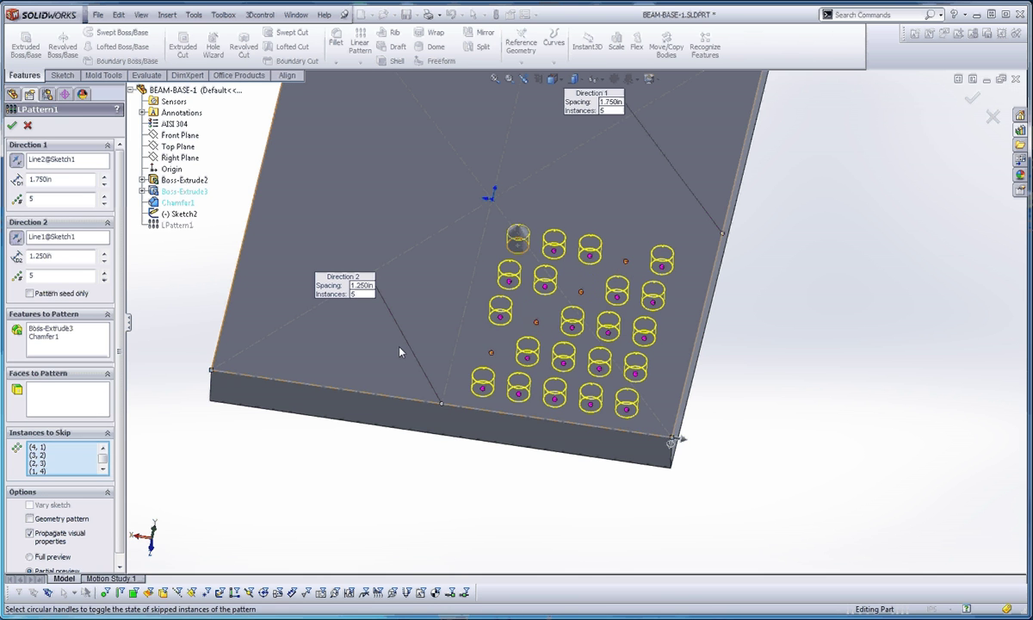
{"action": "key", "text": "Return"}
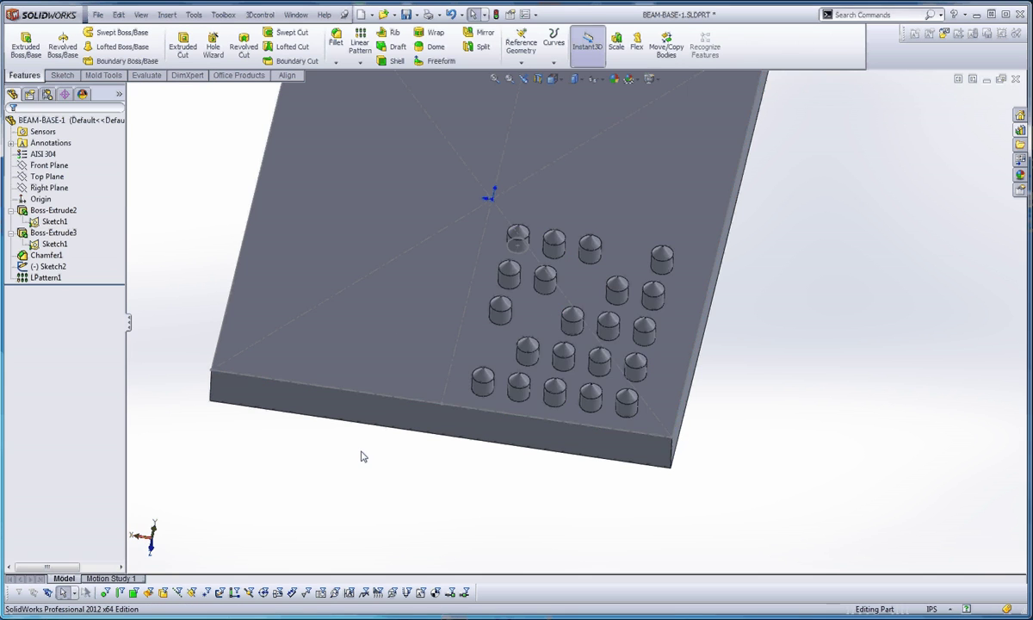
Mirror the linear pattern of bosses about the Right Plane
{"action": "middle_click_drag", "start_coordinate": [363, 457], "coordinate": [401, 483]}
{"action": "scroll", "coordinate": [402, 482], "scroll_direction": "up", "scroll_amount": 5}
{"action": "scroll", "coordinate": [592, 387], "scroll_direction": "down", "scroll_amount": 1}
{"action": "scroll", "coordinate": [394, 353], "scroll_direction": "up", "scroll_amount": 1}
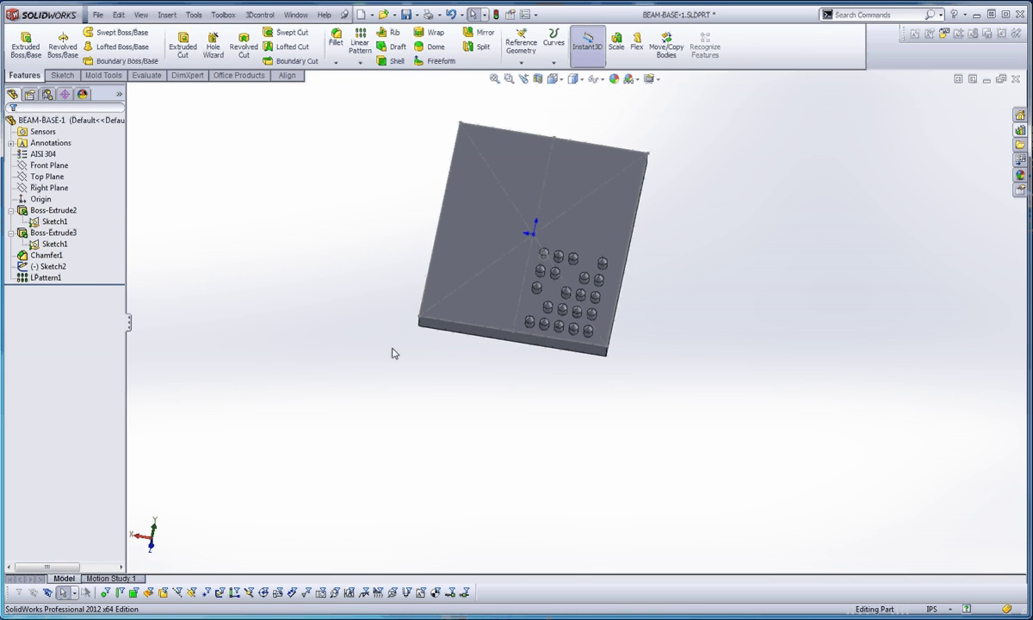
{"action": "left_click", "coordinate": [46, 277]}
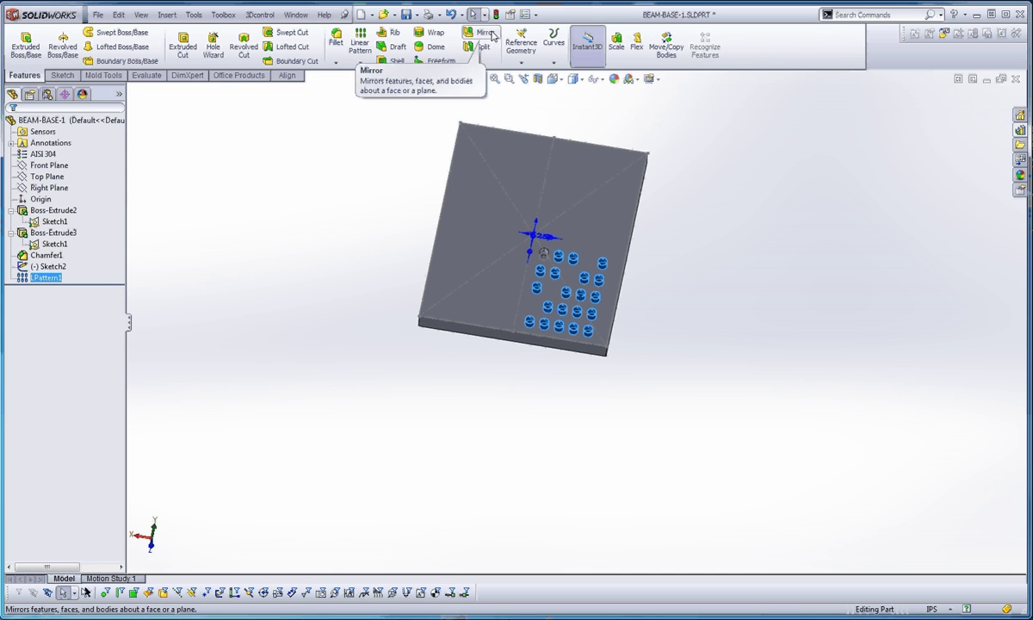
{"action": "left_click", "coordinate": [360, 64]}
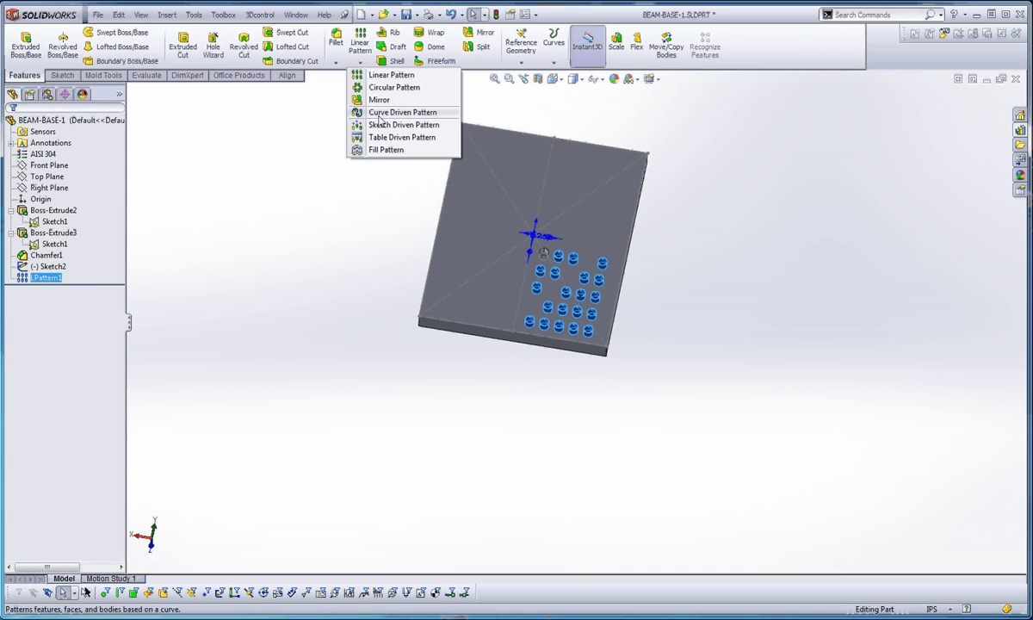
{"action": "left_click", "coordinate": [379, 100]}
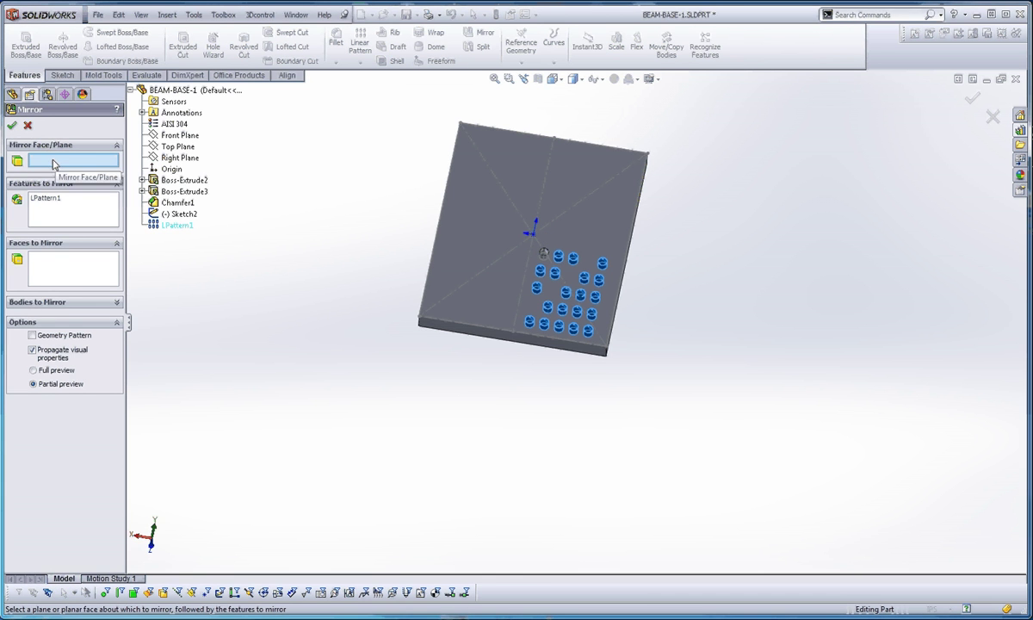
{"action": "left_click", "coordinate": [173, 159]}
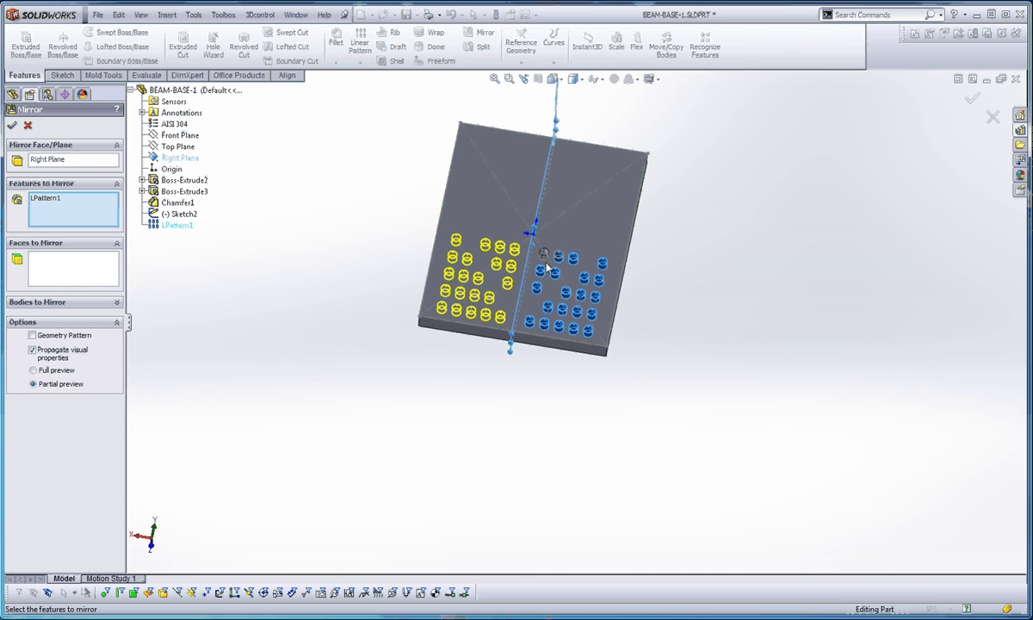
{"action": "scroll", "coordinate": [546, 267], "scroll_direction": "down", "scroll_amount": 5}
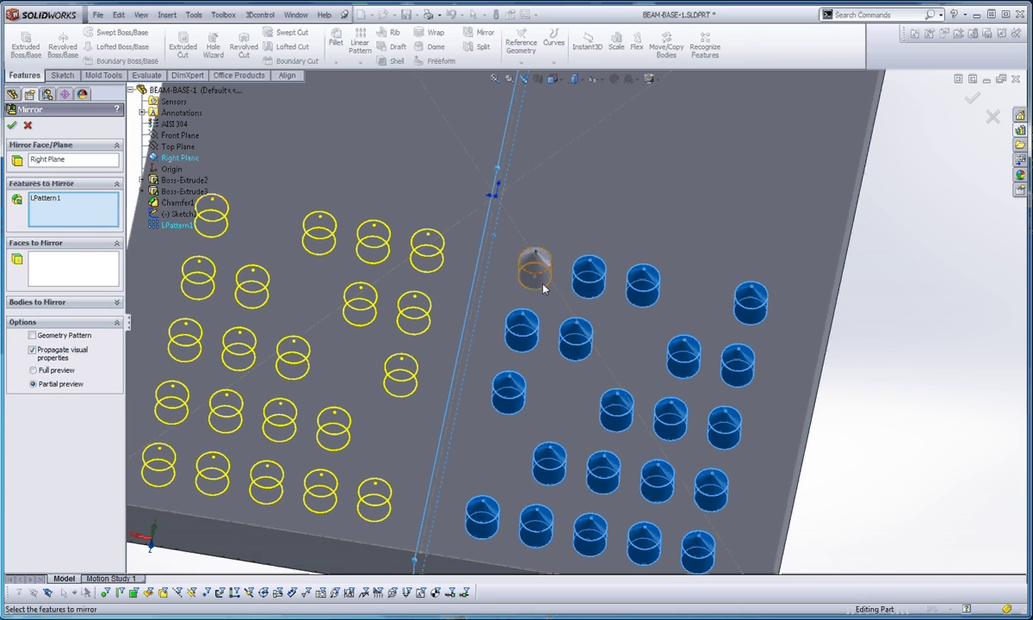
{"action": "scroll", "coordinate": [551, 292], "scroll_direction": "up", "scroll_amount": 3}
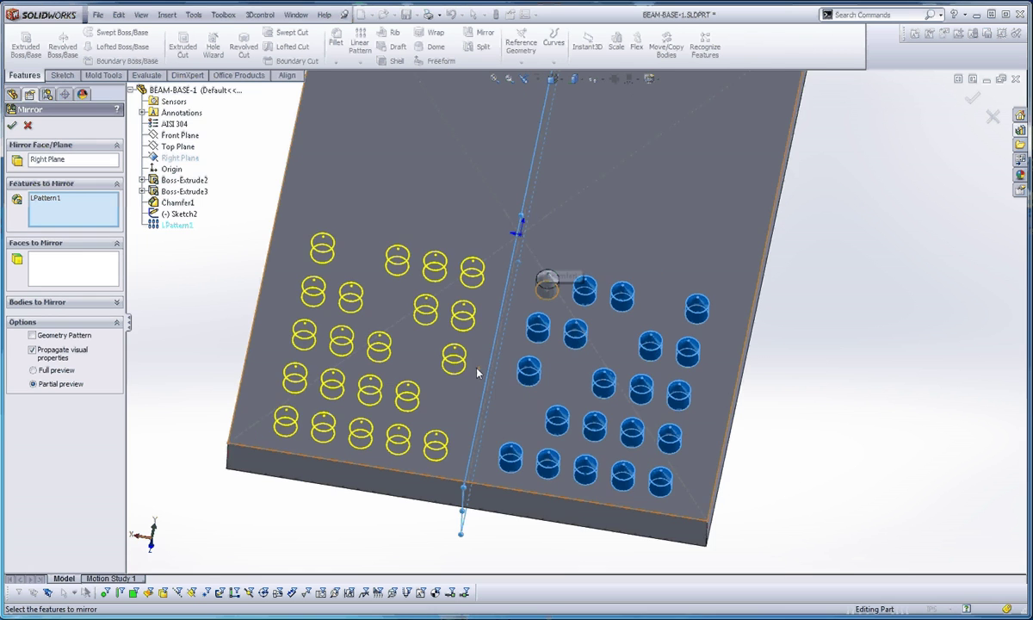
{"action": "scroll", "coordinate": [478, 372], "scroll_direction": "up", "scroll_amount": 2}
{"action": "left_click", "coordinate": [12, 124]}
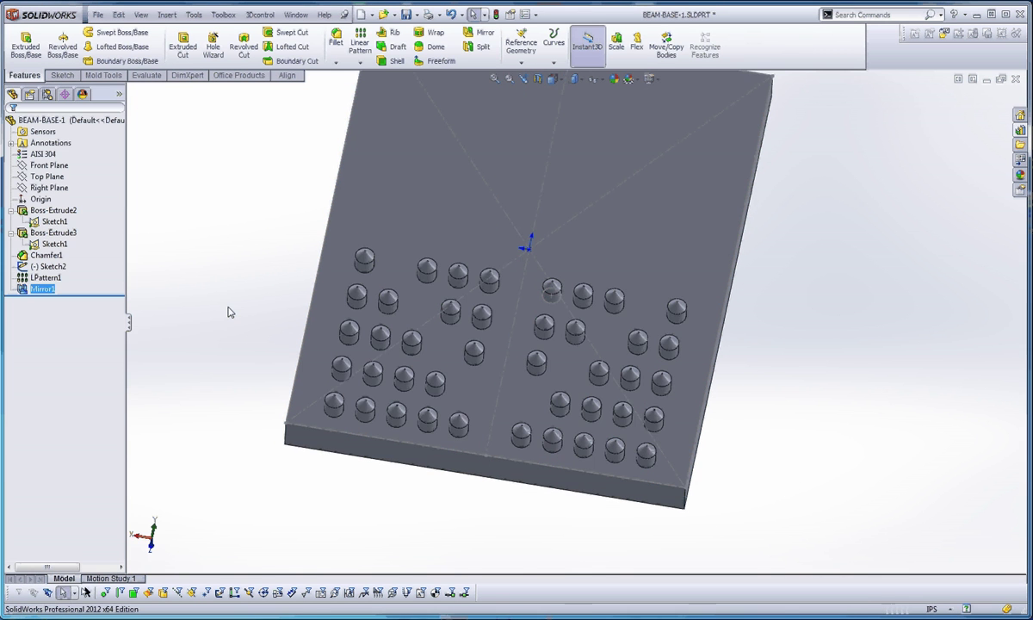
Edit the linear pattern to clear all its skipped instances and apply the change
{"action": "middle_click_drag", "start_coordinate": [229, 311], "coordinate": [586, 397]}
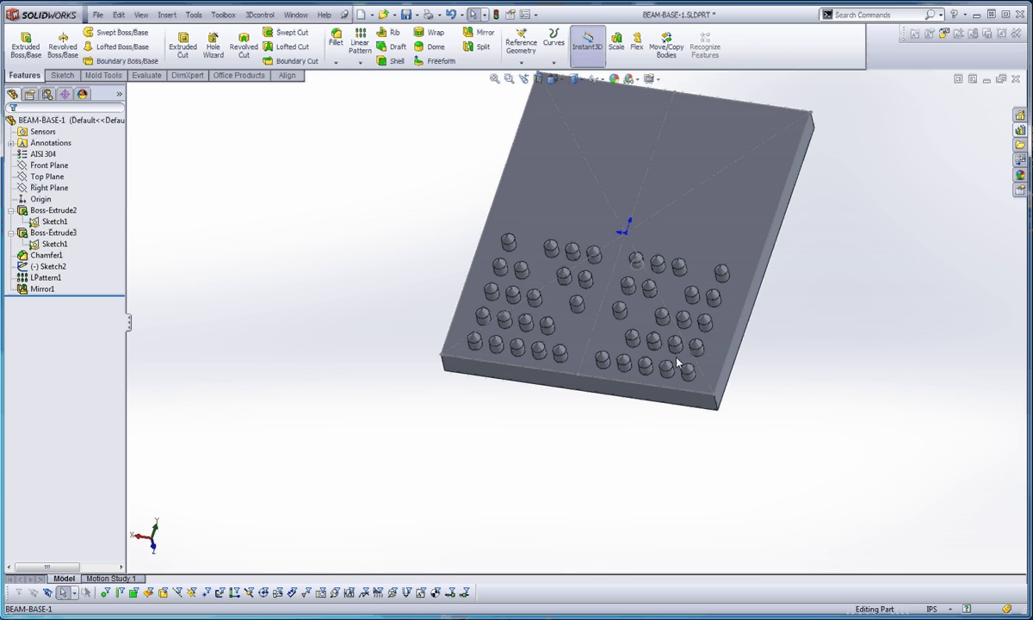
{"action": "right_click", "coordinate": [43, 277]}
{"action": "left_click", "coordinate": [45, 256]}
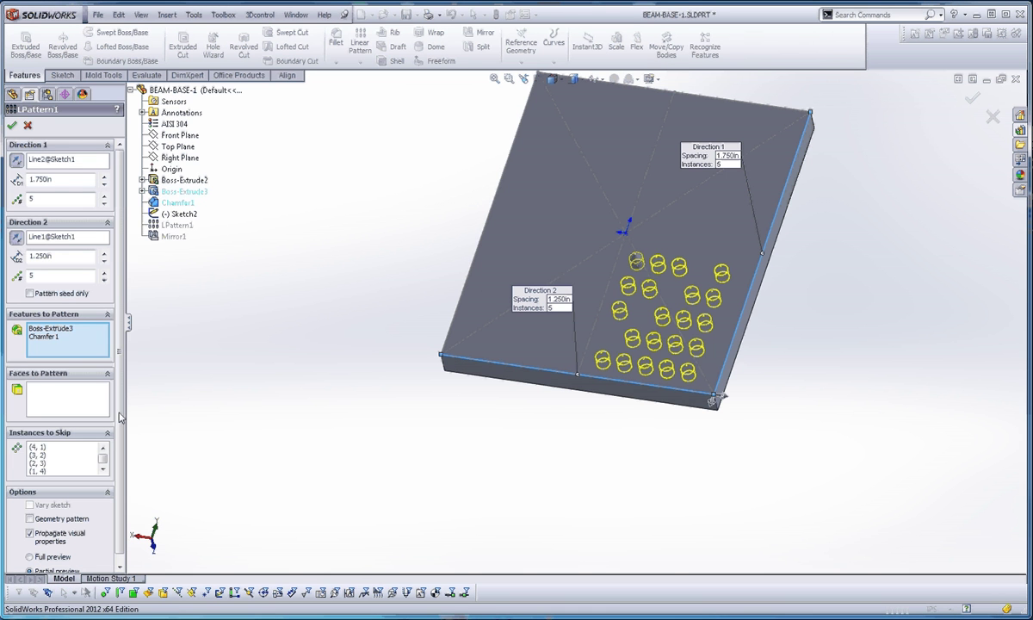
{"action": "right_click", "coordinate": [60, 463]}
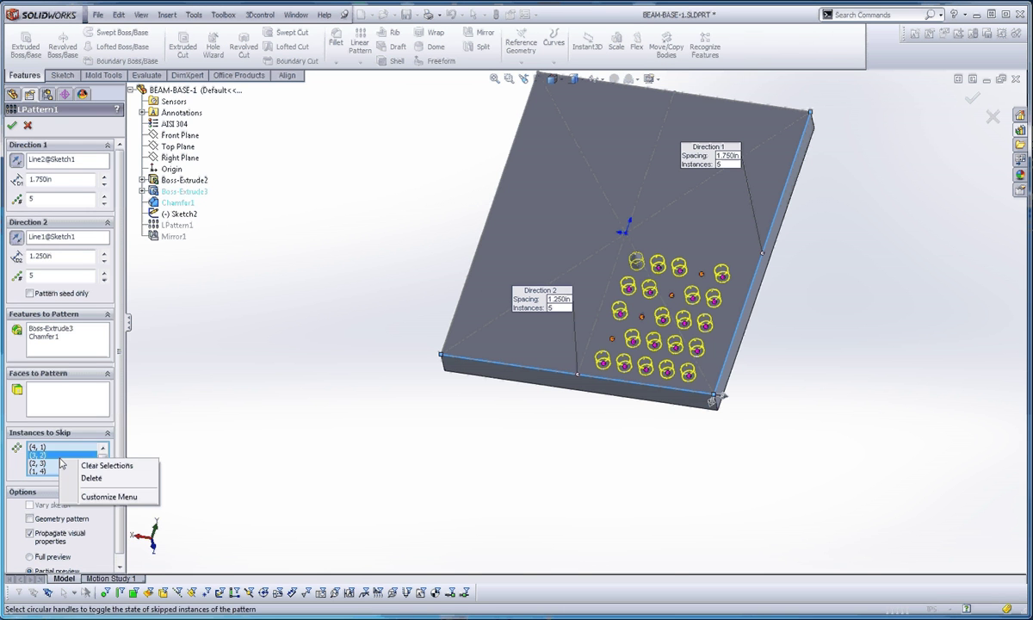
{"action": "left_click", "coordinate": [103, 465]}
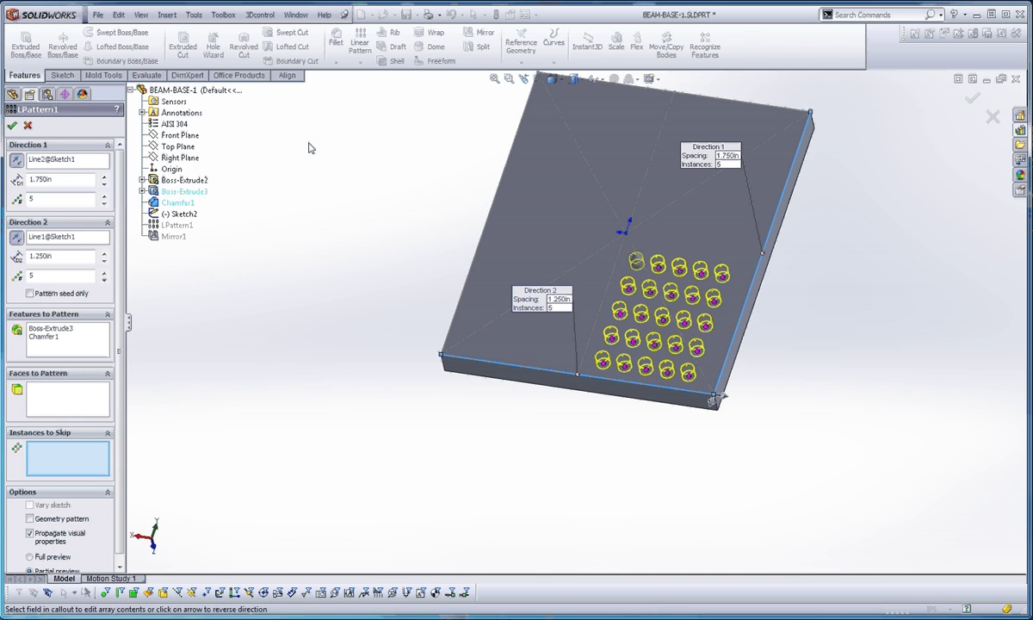
{"action": "middle_click_drag", "start_coordinate": [518, 317], "coordinate": [632, 231]}
{"action": "scroll", "coordinate": [635, 360], "scroll_direction": "up", "scroll_amount": 3}
{"action": "scroll", "coordinate": [632, 230], "scroll_direction": "down", "scroll_amount": 1}
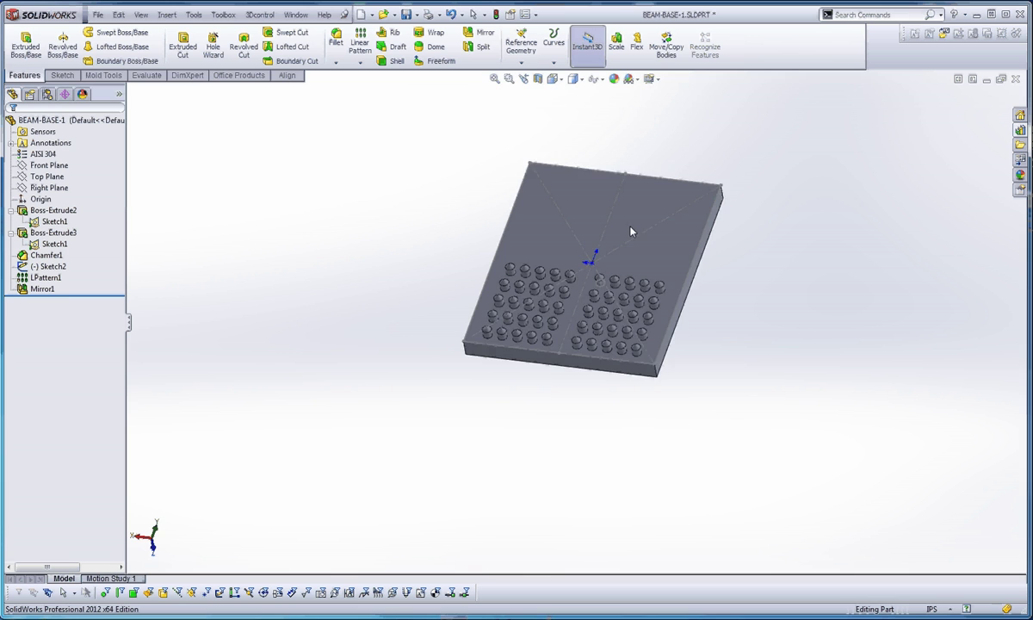
{"action": "scroll", "coordinate": [632, 231], "scroll_direction": "up", "scroll_amount": 1}
{"action": "scroll", "coordinate": [603, 298], "scroll_direction": "down", "scroll_amount": 3}
{"action": "scroll", "coordinate": [473, 256], "scroll_direction": "up", "scroll_amount": 1}
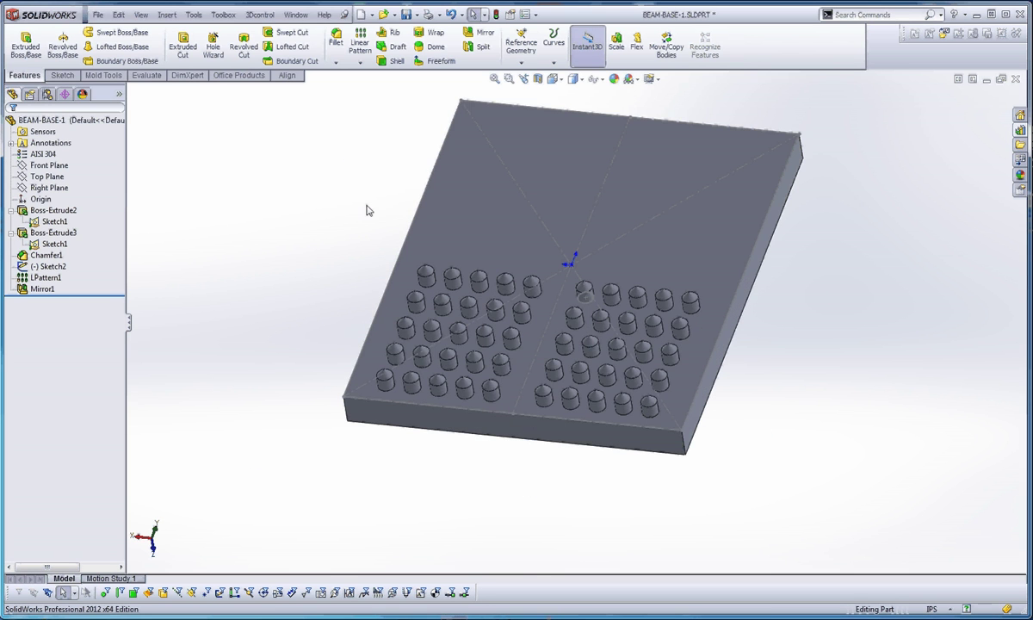